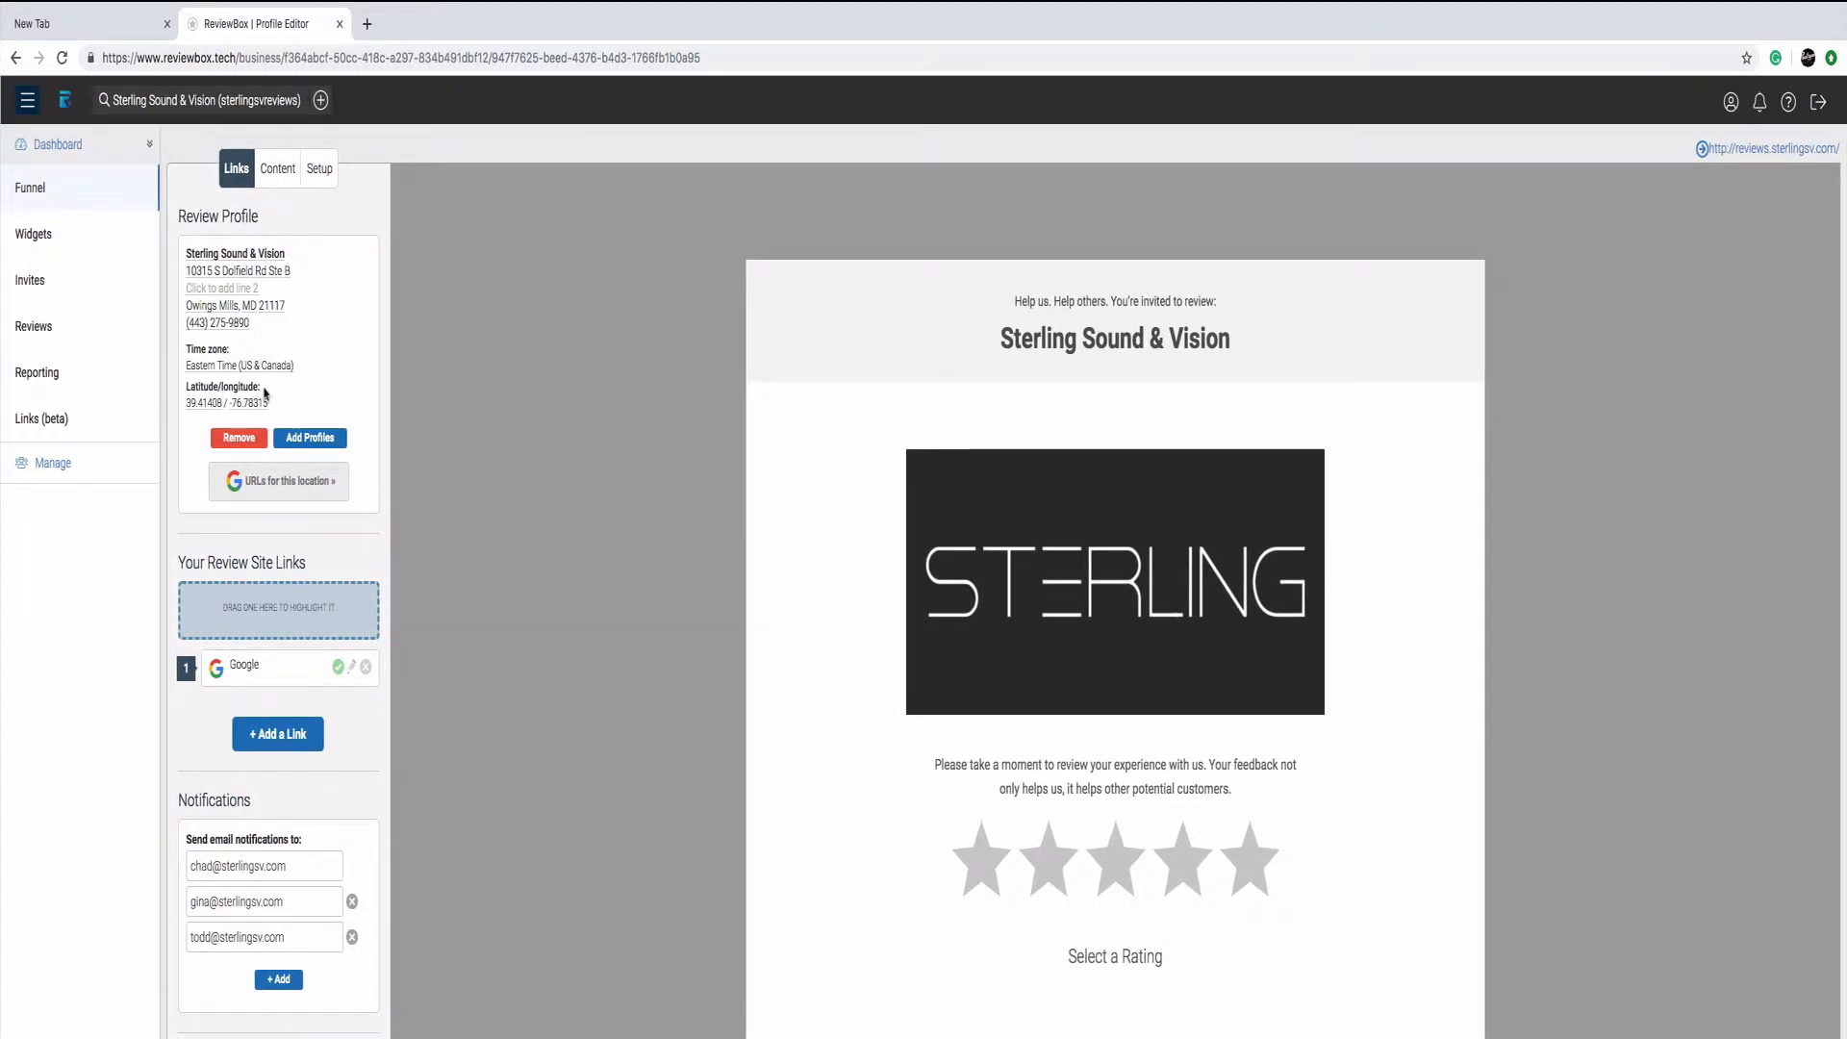
Browse the catalogue of review sites that can be added as links, from major and directory sites to industry categories, and close it.
scroll(264, 393, down, 3)
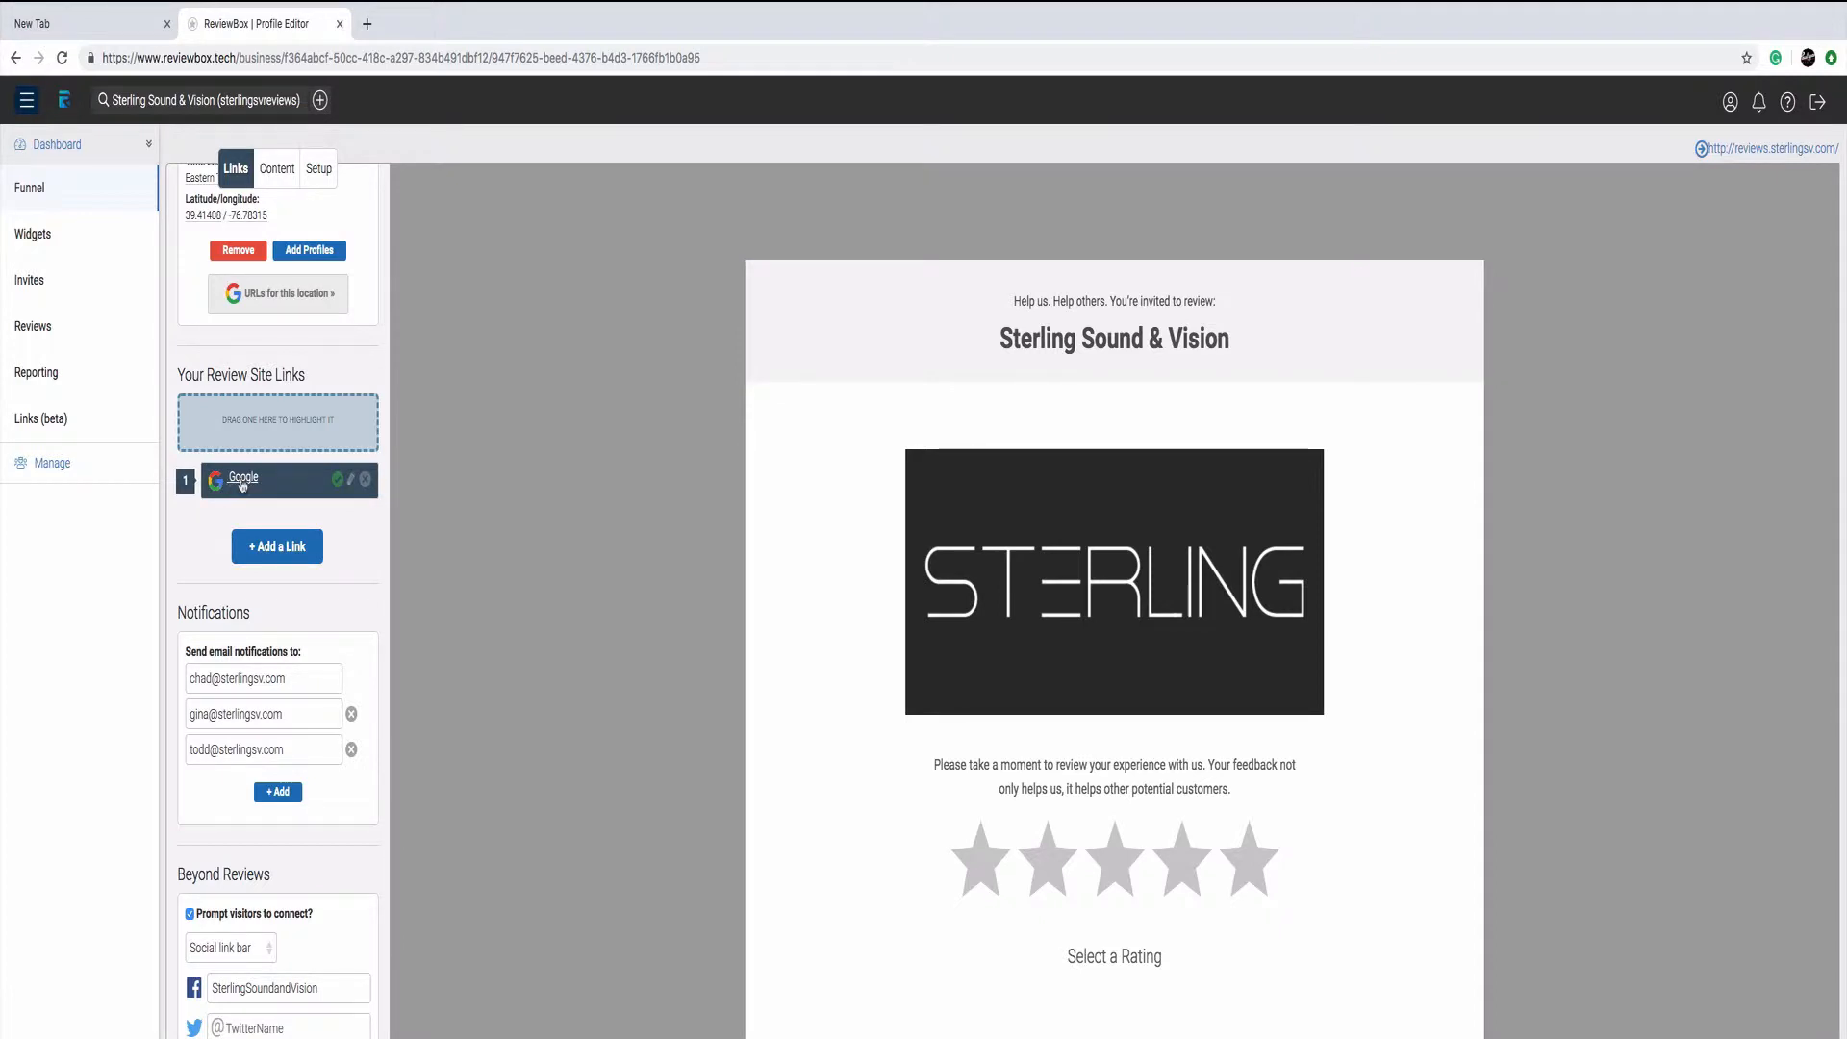
click(273, 549)
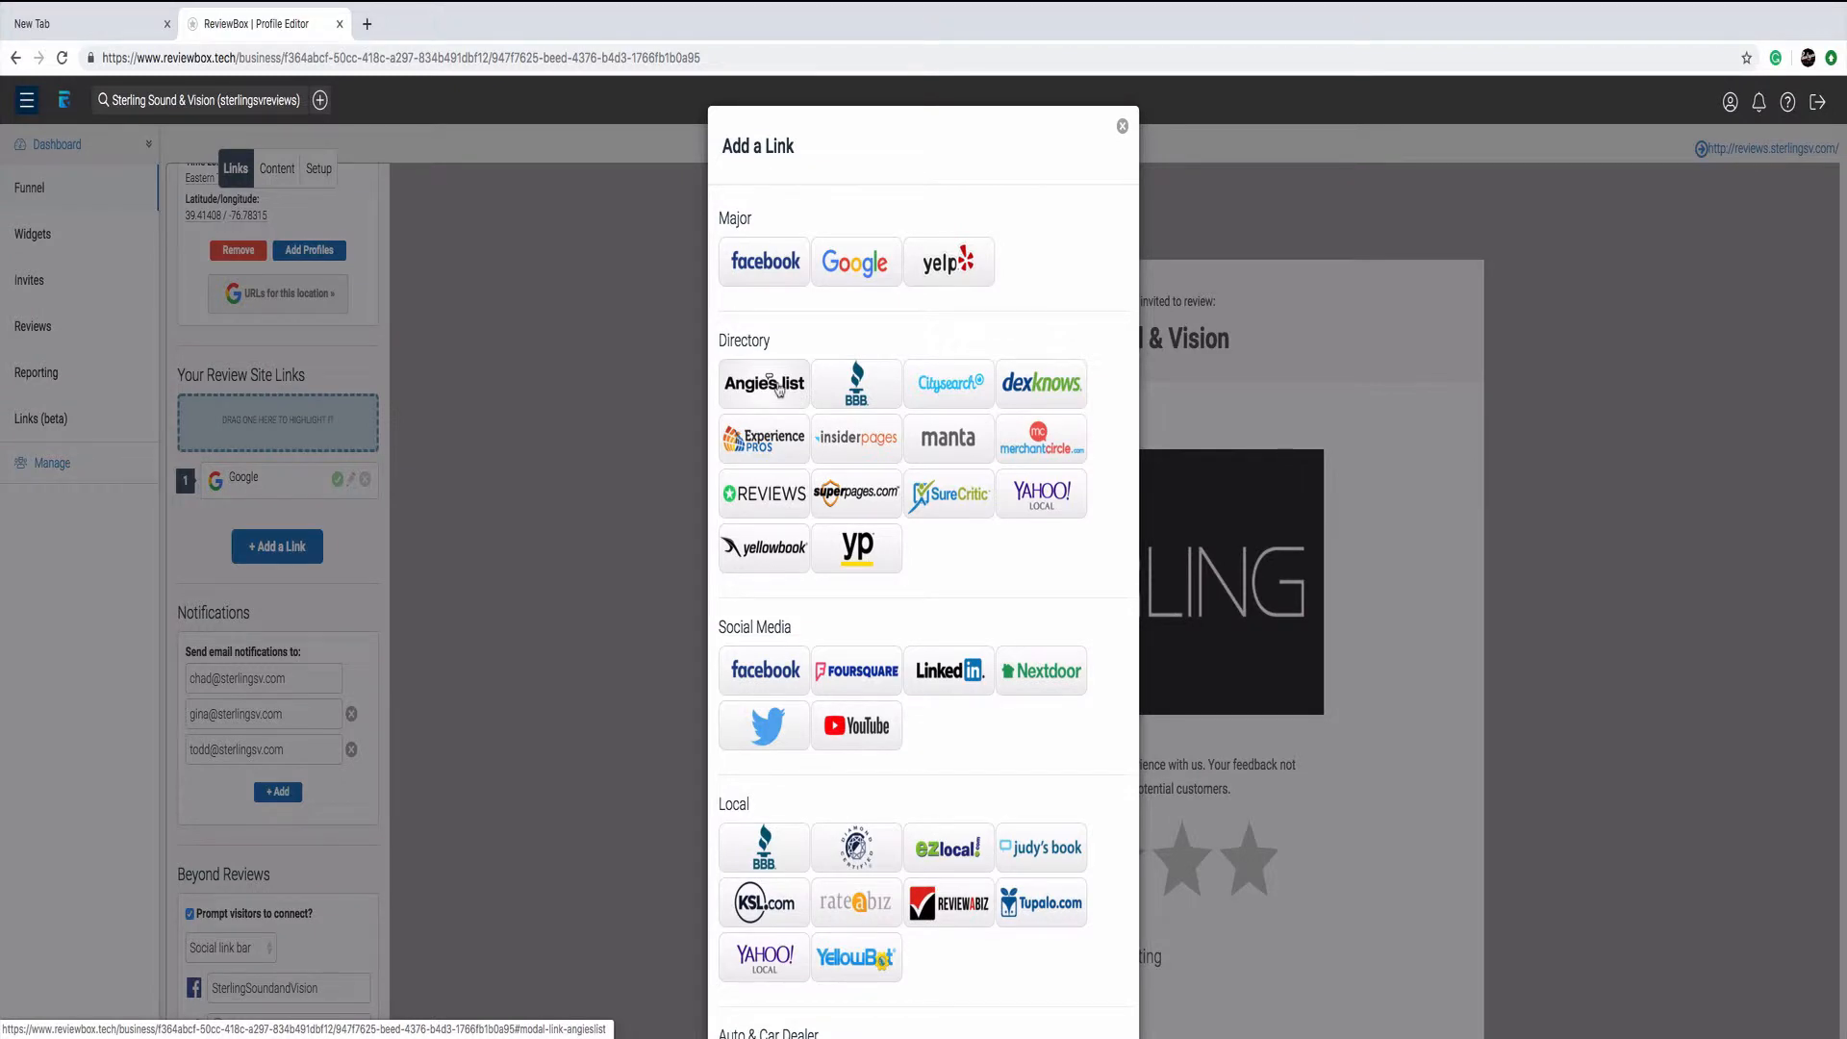
scroll(855, 551, down, 1)
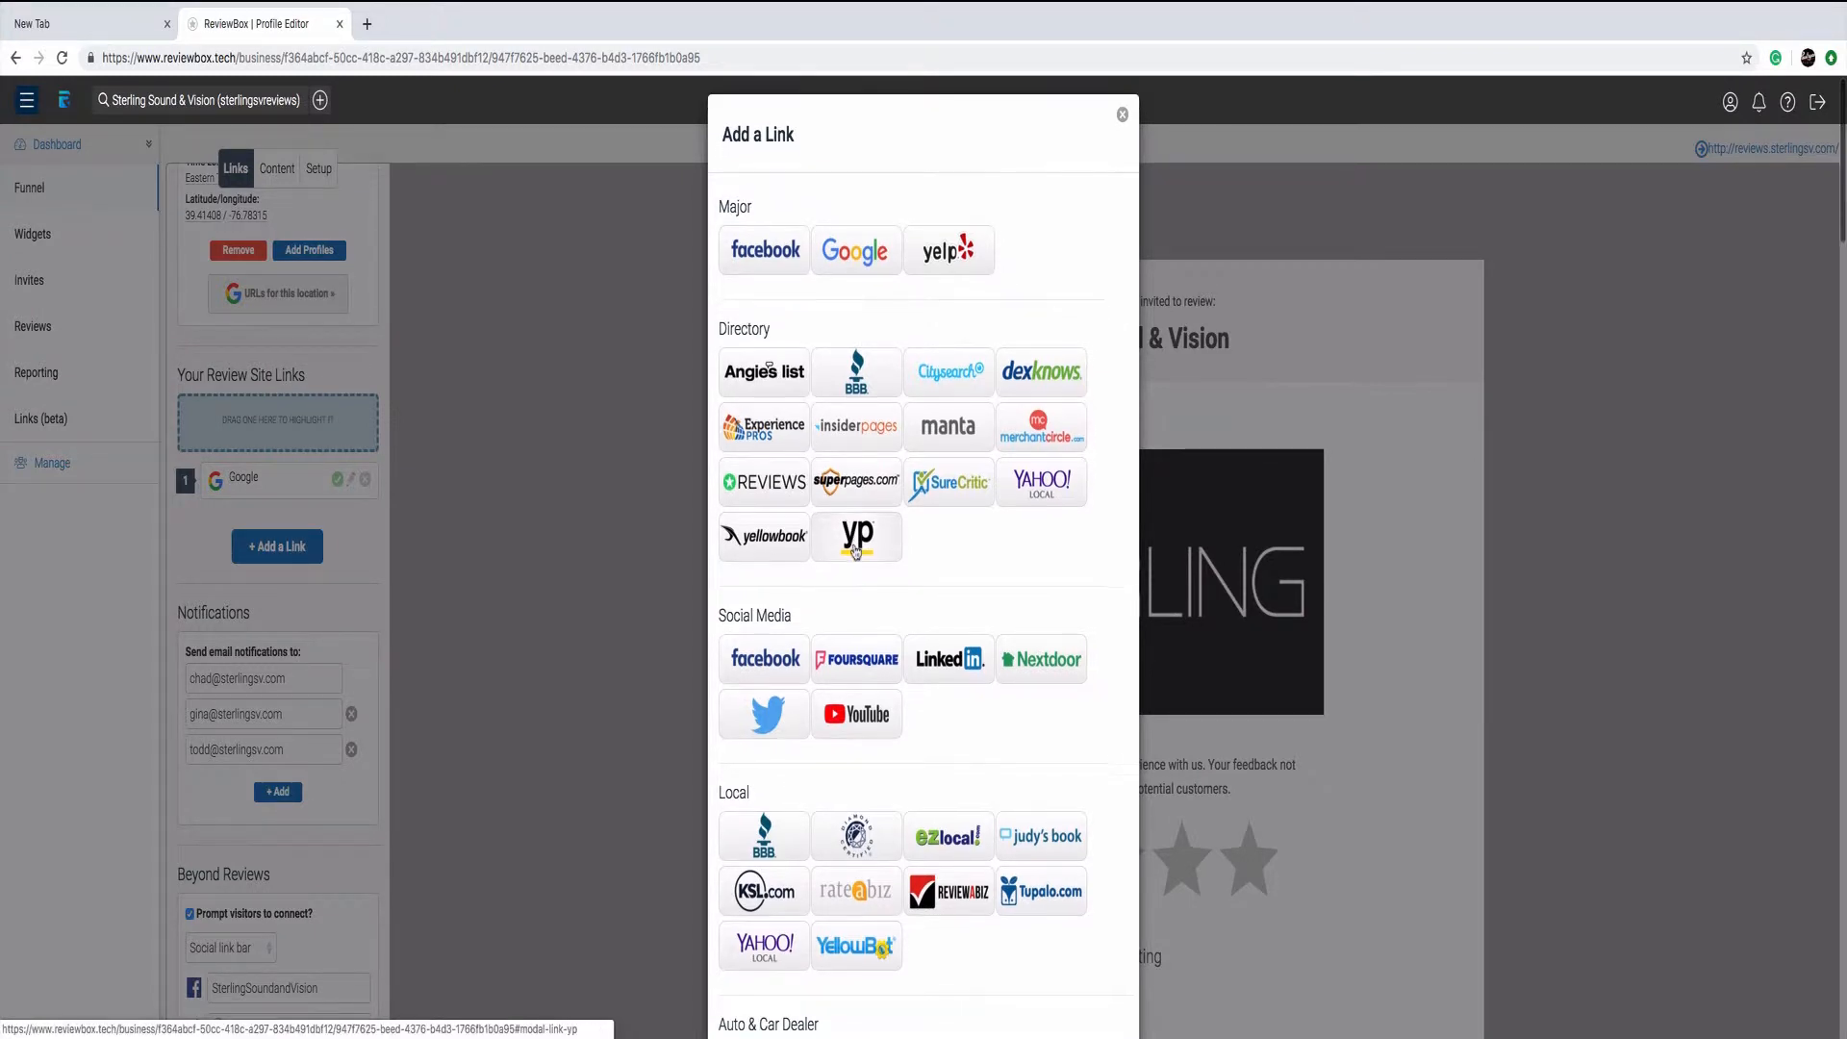
scroll(855, 550, down, 3)
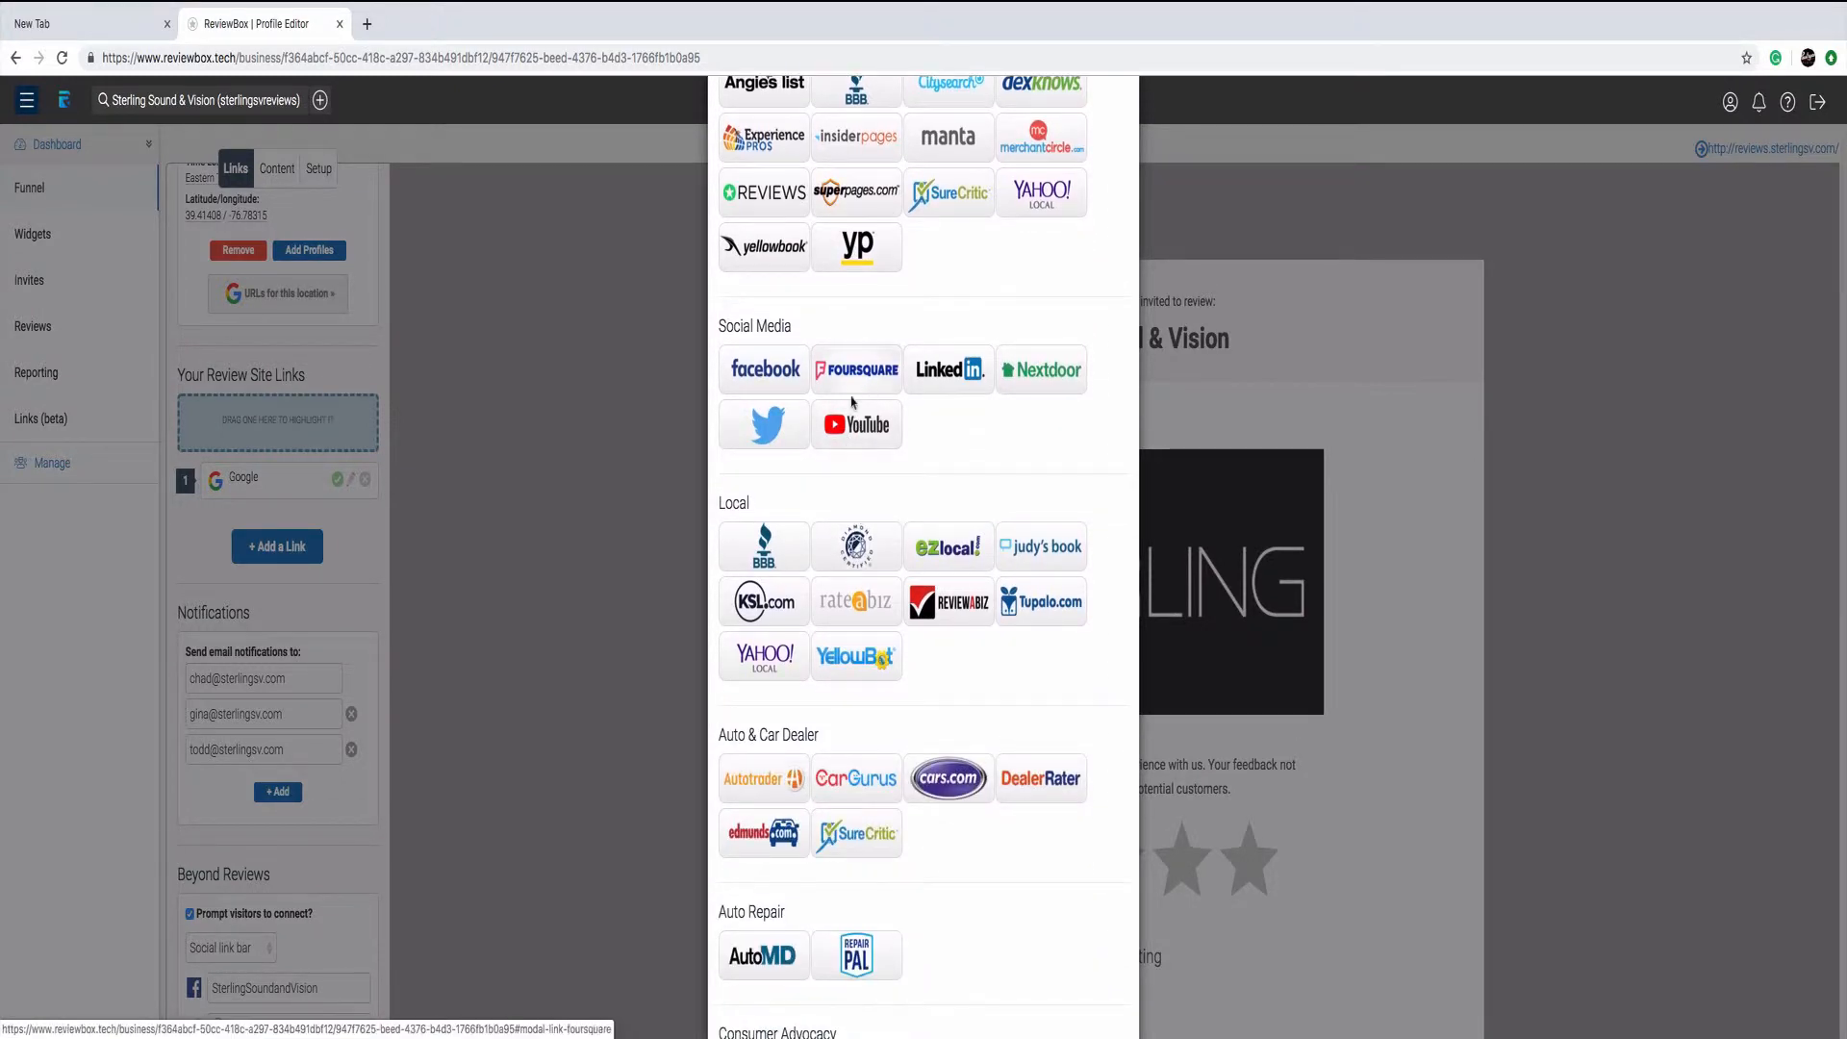
scroll(852, 402, down, 8)
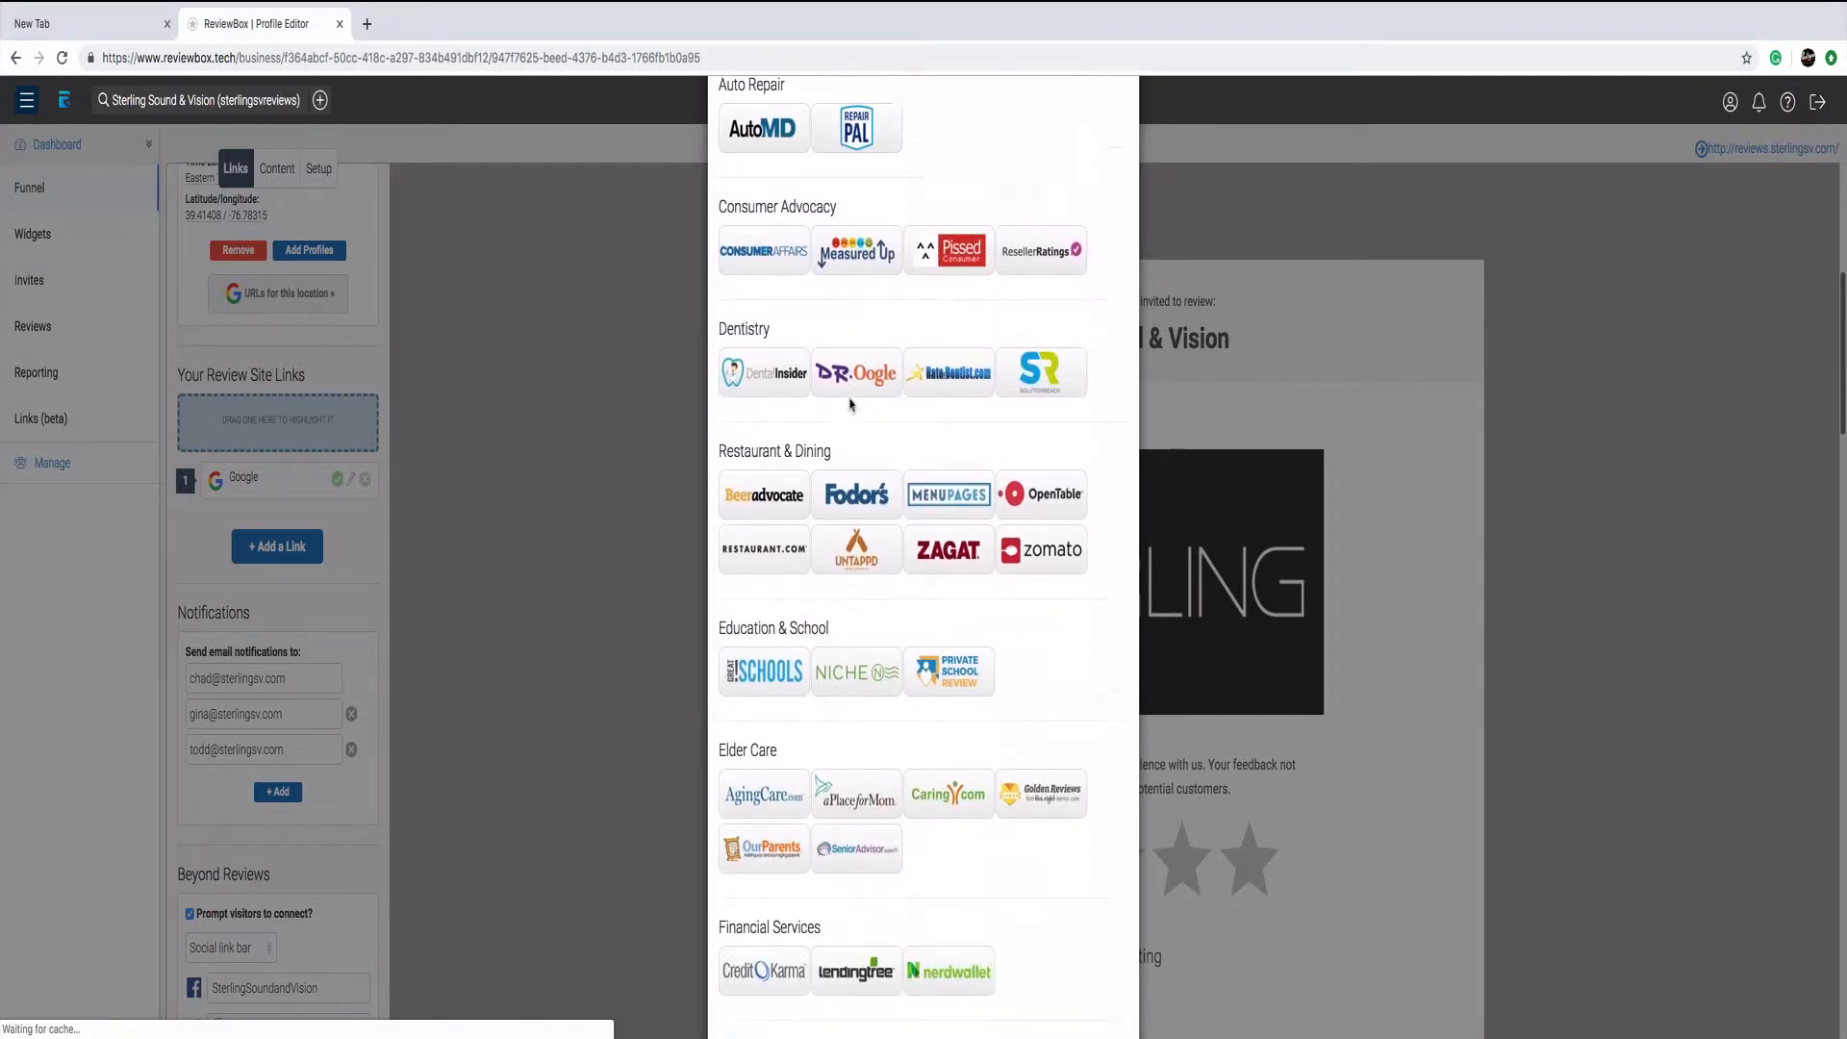
scroll(851, 402, down, 9)
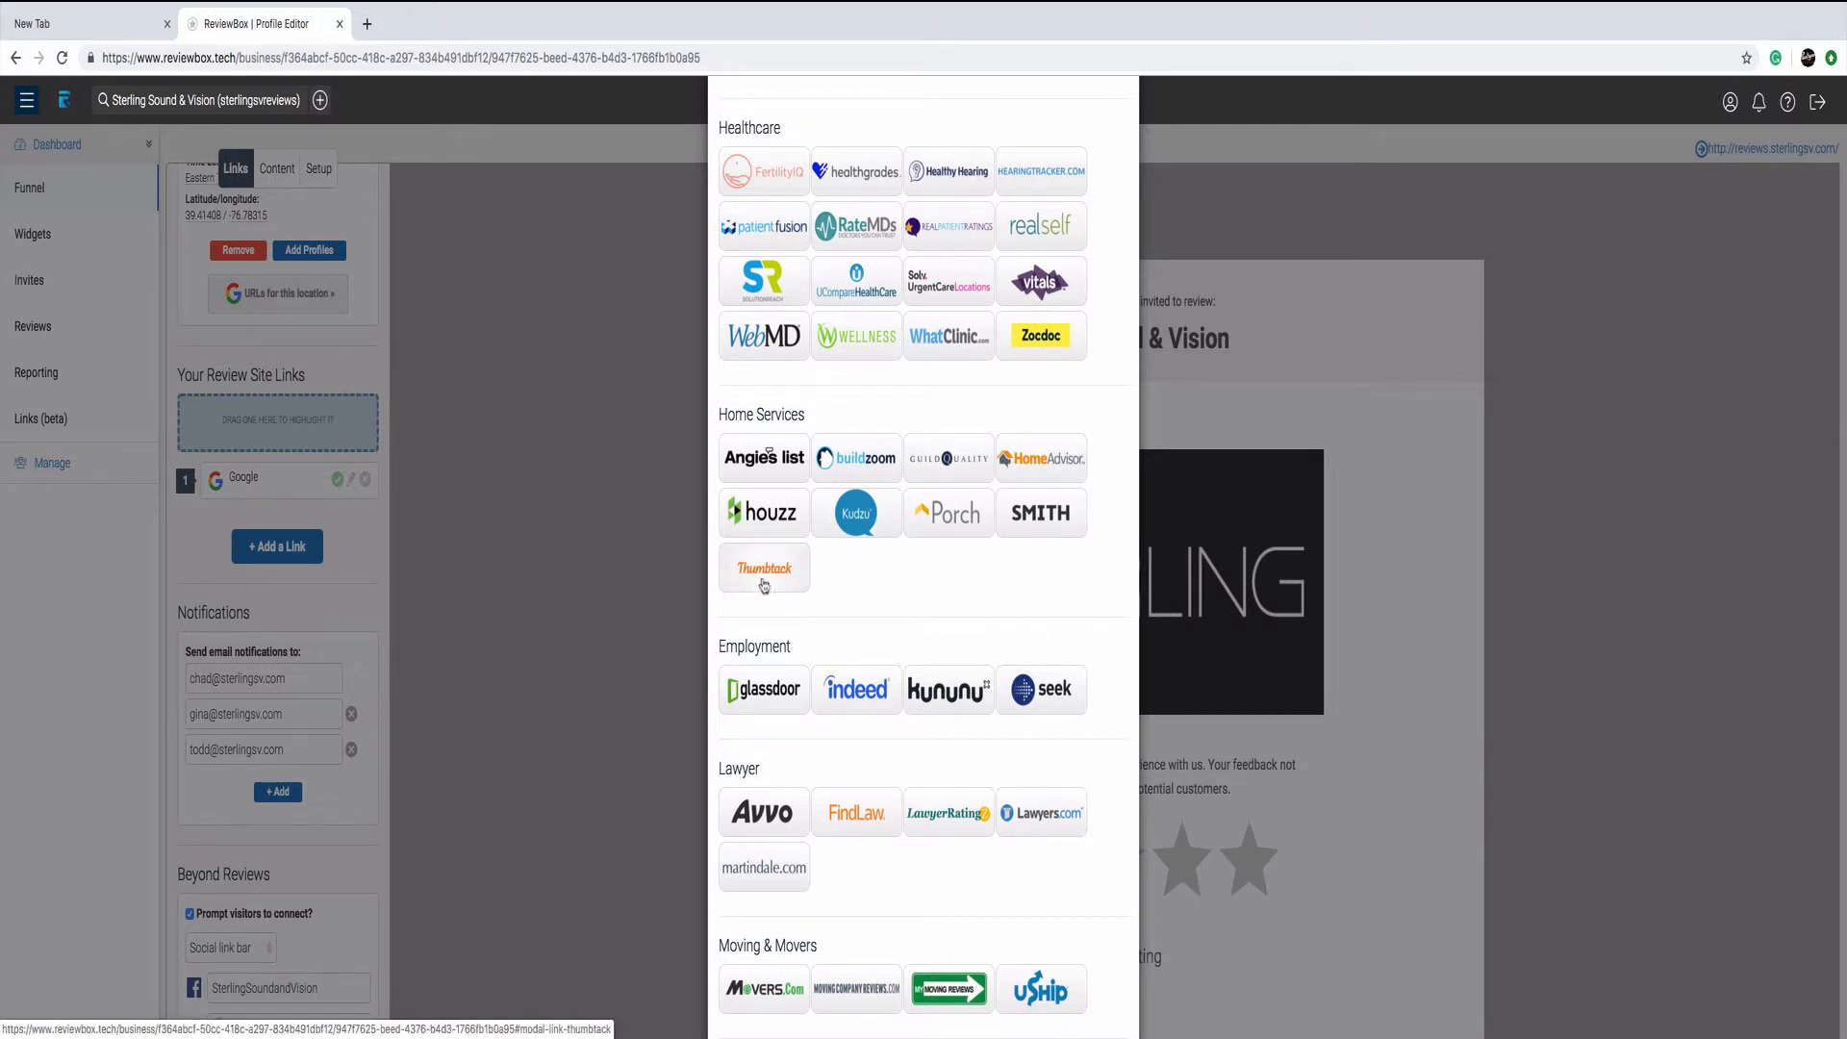
scroll(705, 558, down, 4)
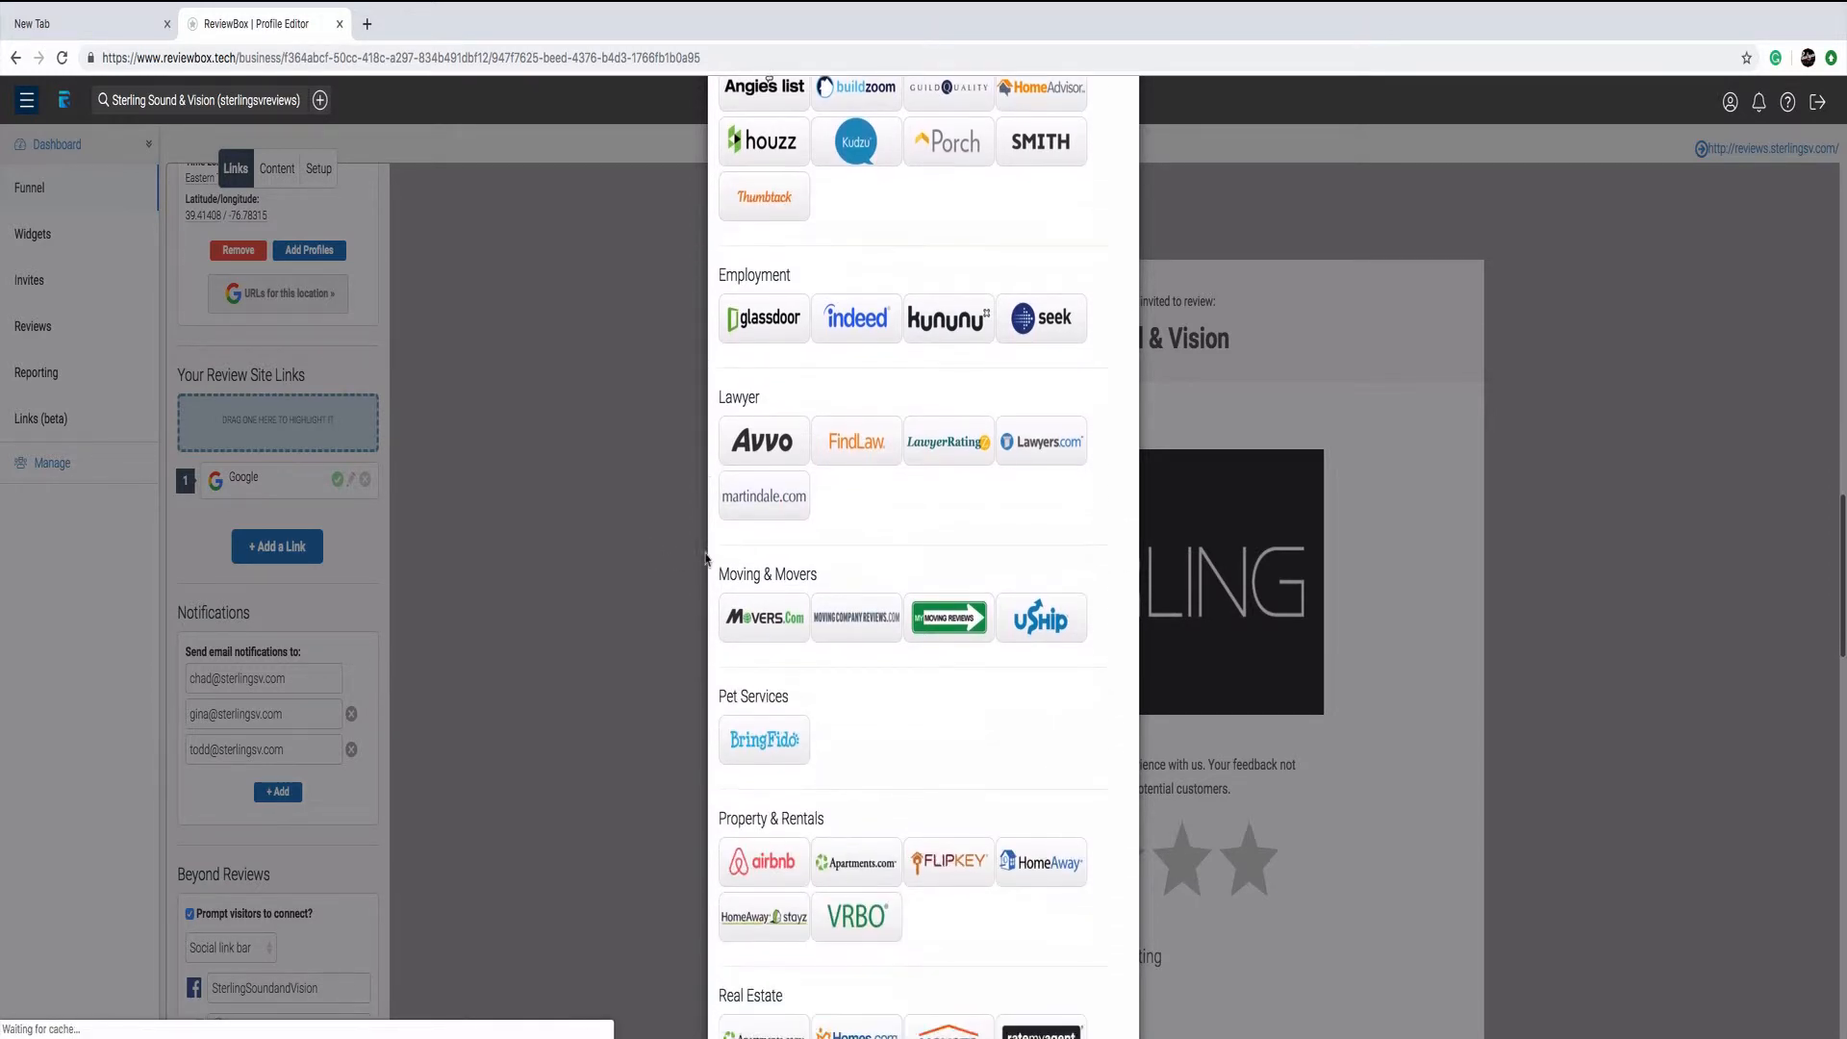
scroll(705, 558, up, 6)
scroll(705, 558, up, 3)
click(580, 538)
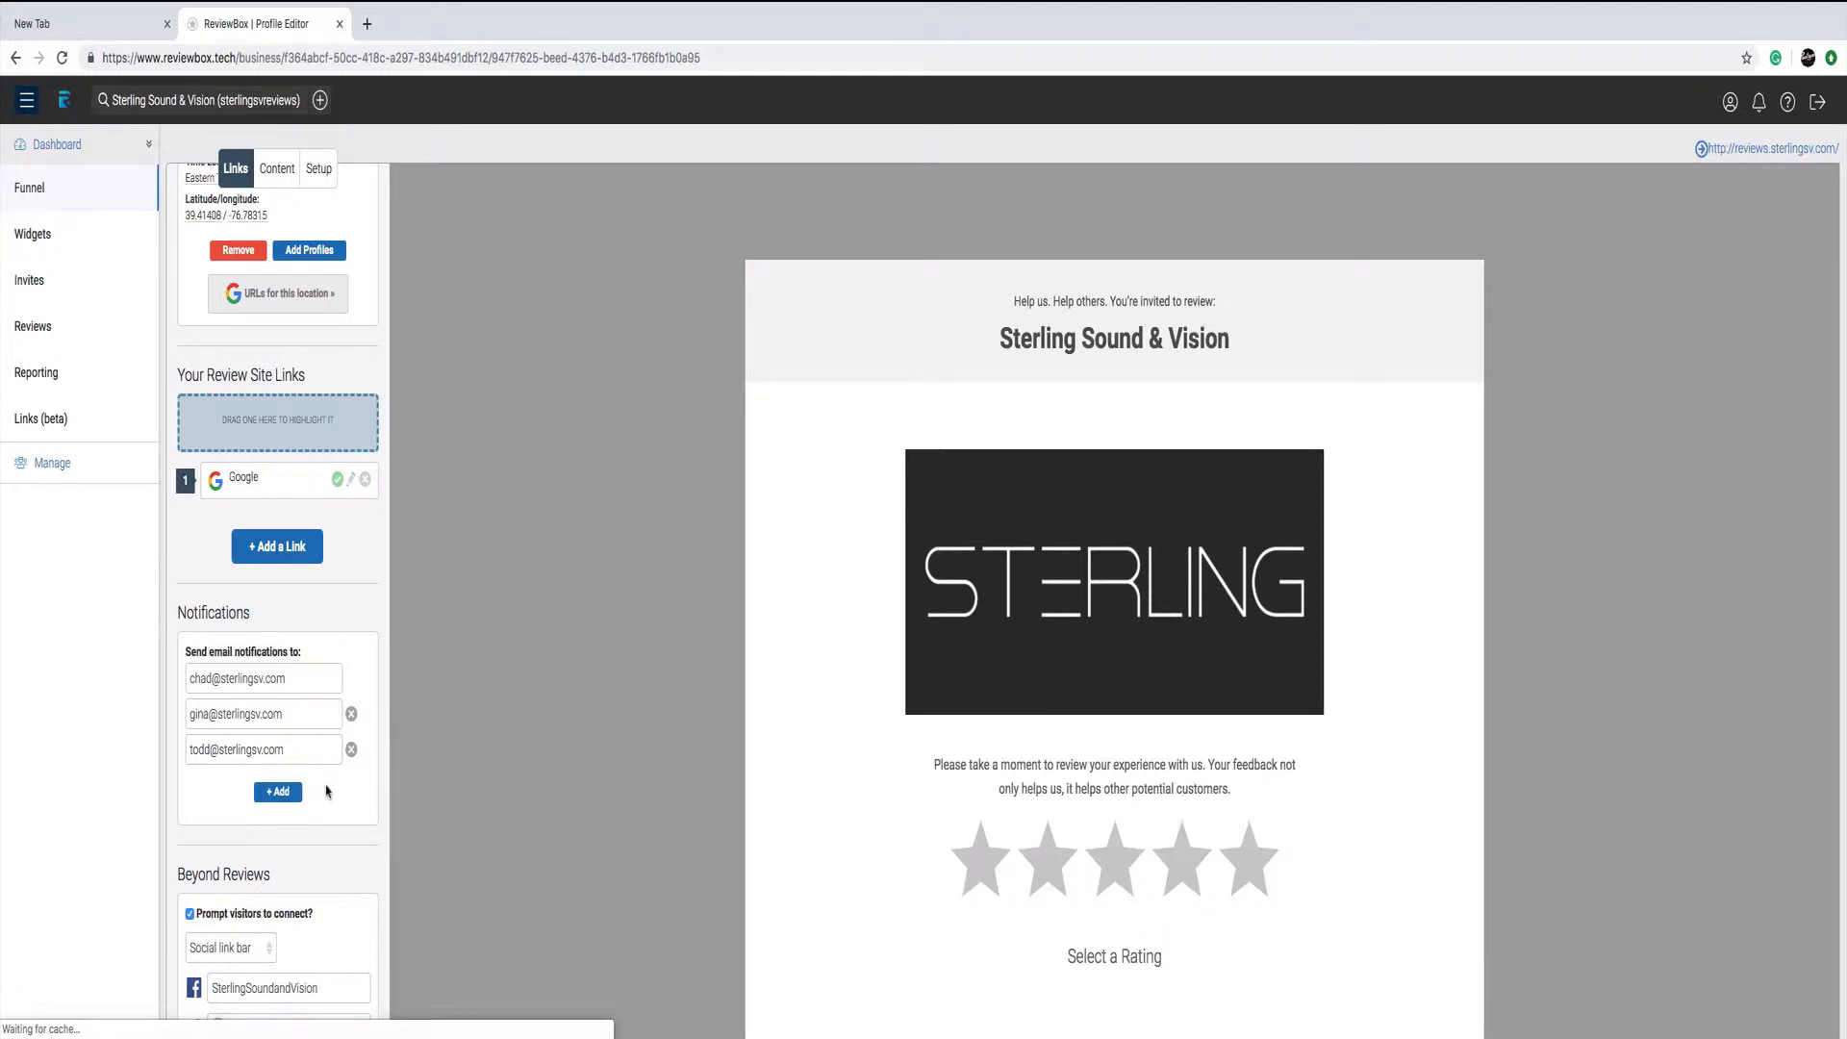
Examine the funnel's email notification recipients and the social link settings under Beyond Reviews.
scroll(326, 790, down, 2)
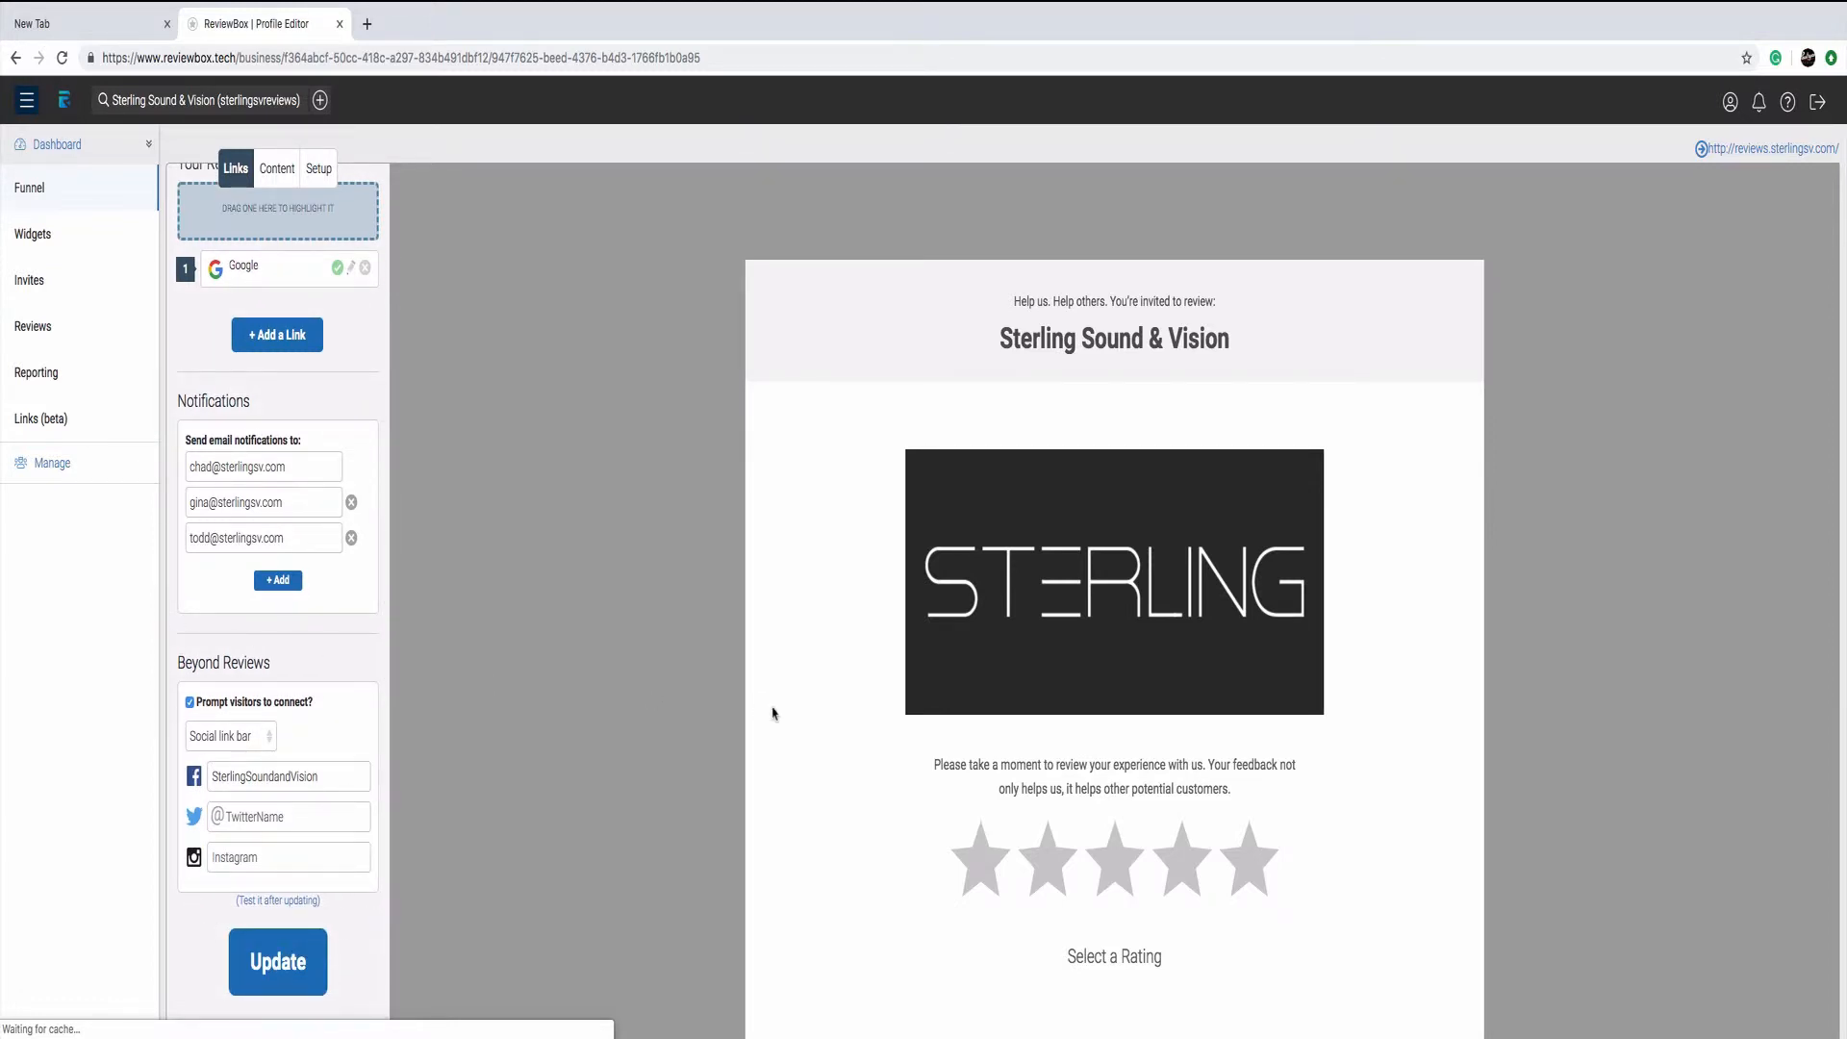
scroll(772, 713, down, 2)
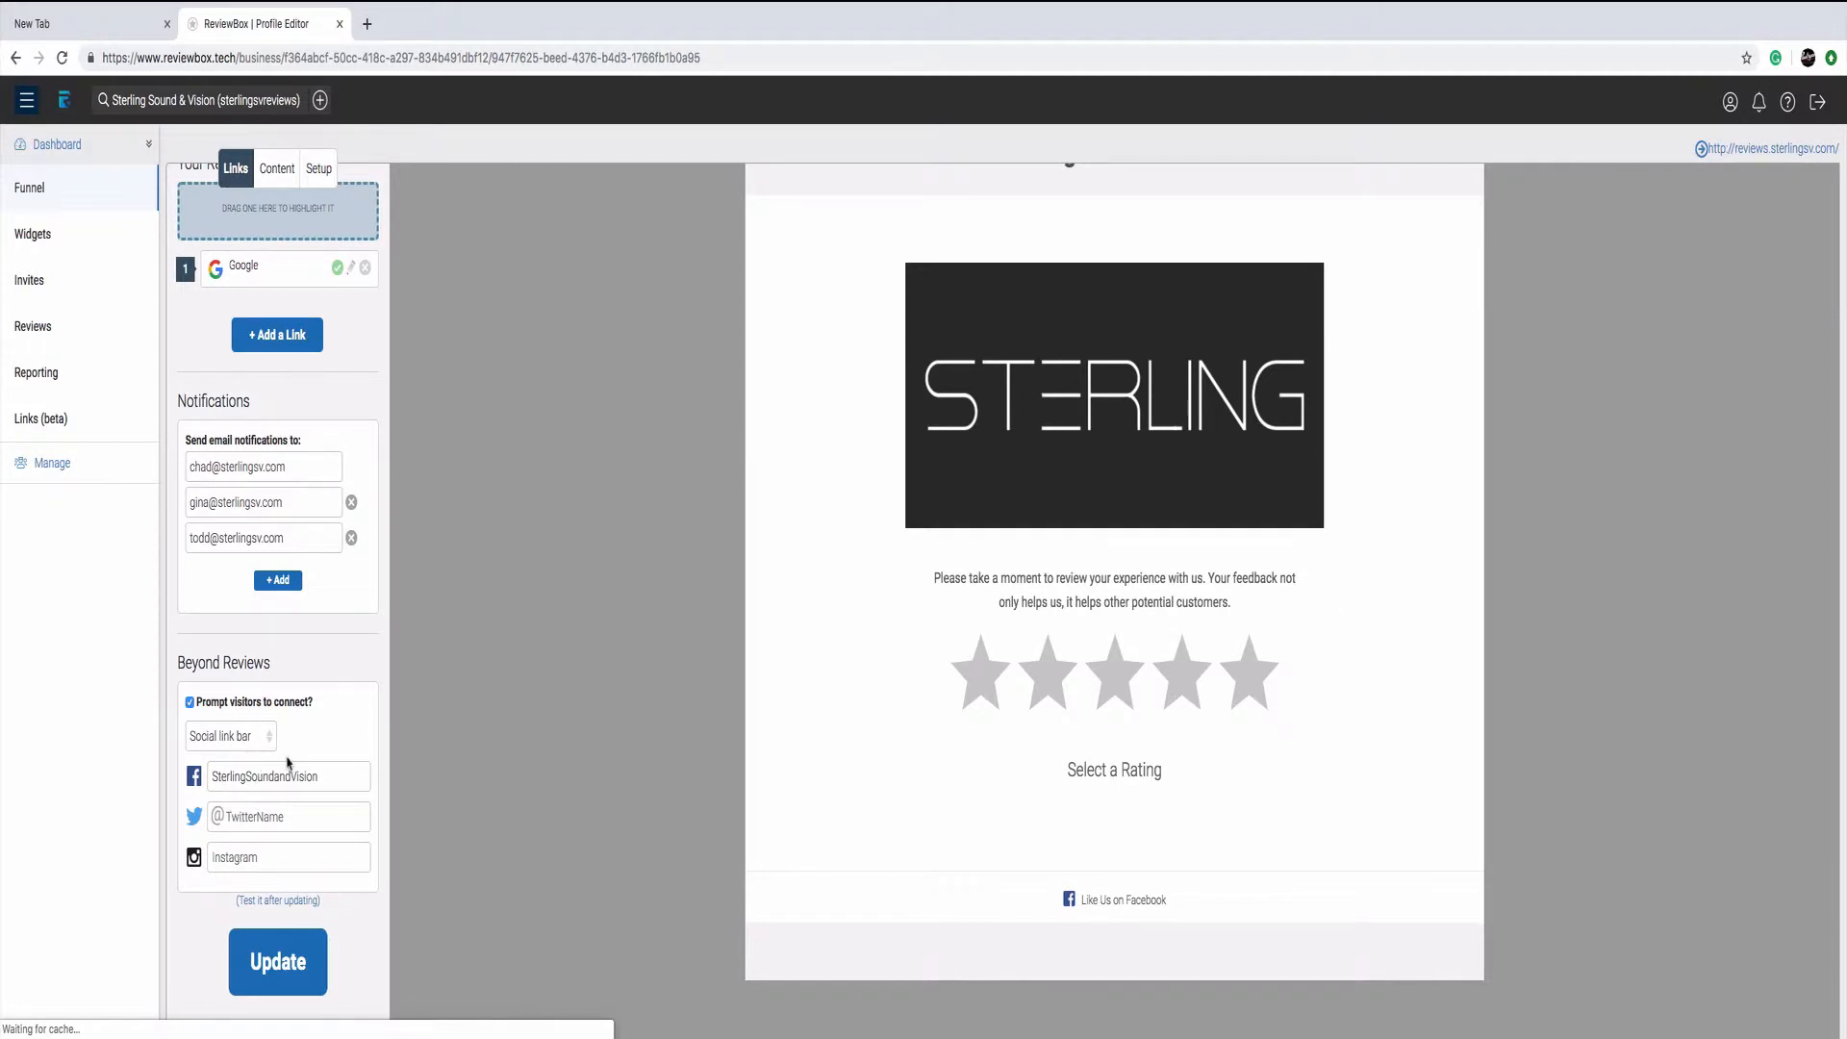
scroll(281, 462, up, 5)
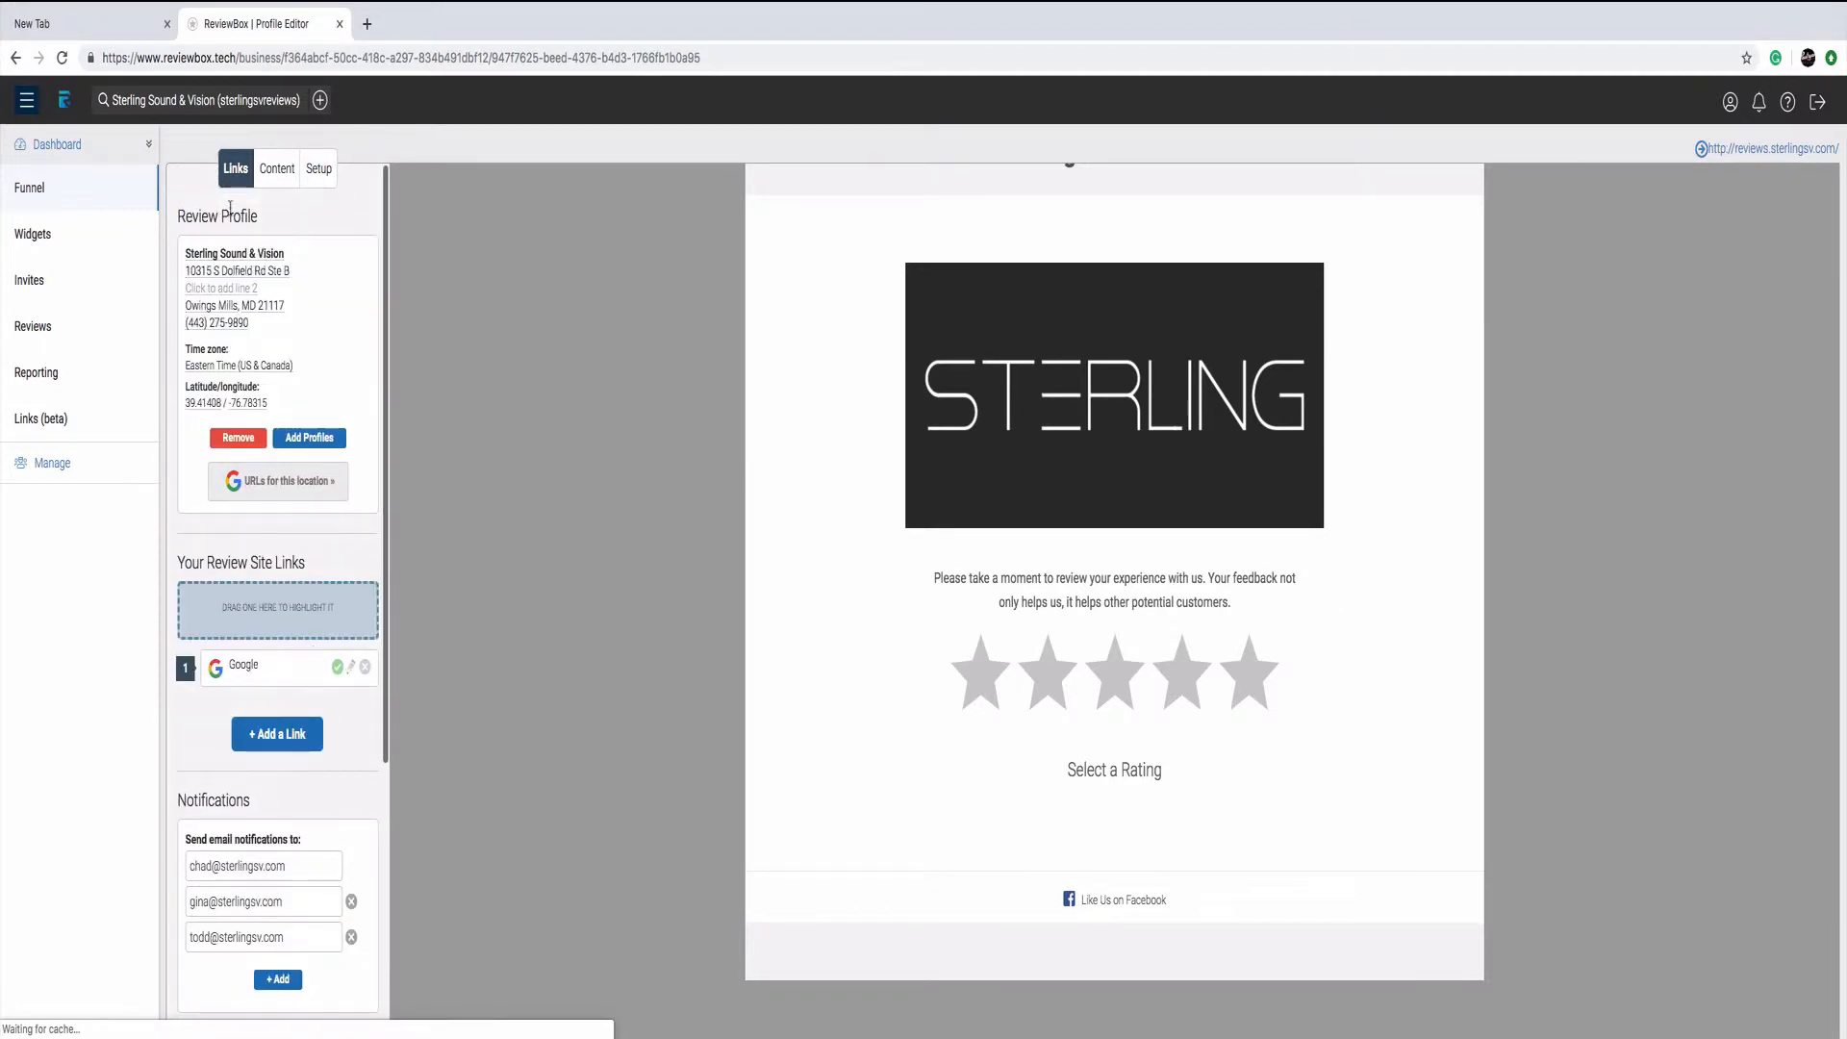
Open the funnel's content settings and compare the message to all visitors with the invitation line in the page preview.
click(277, 170)
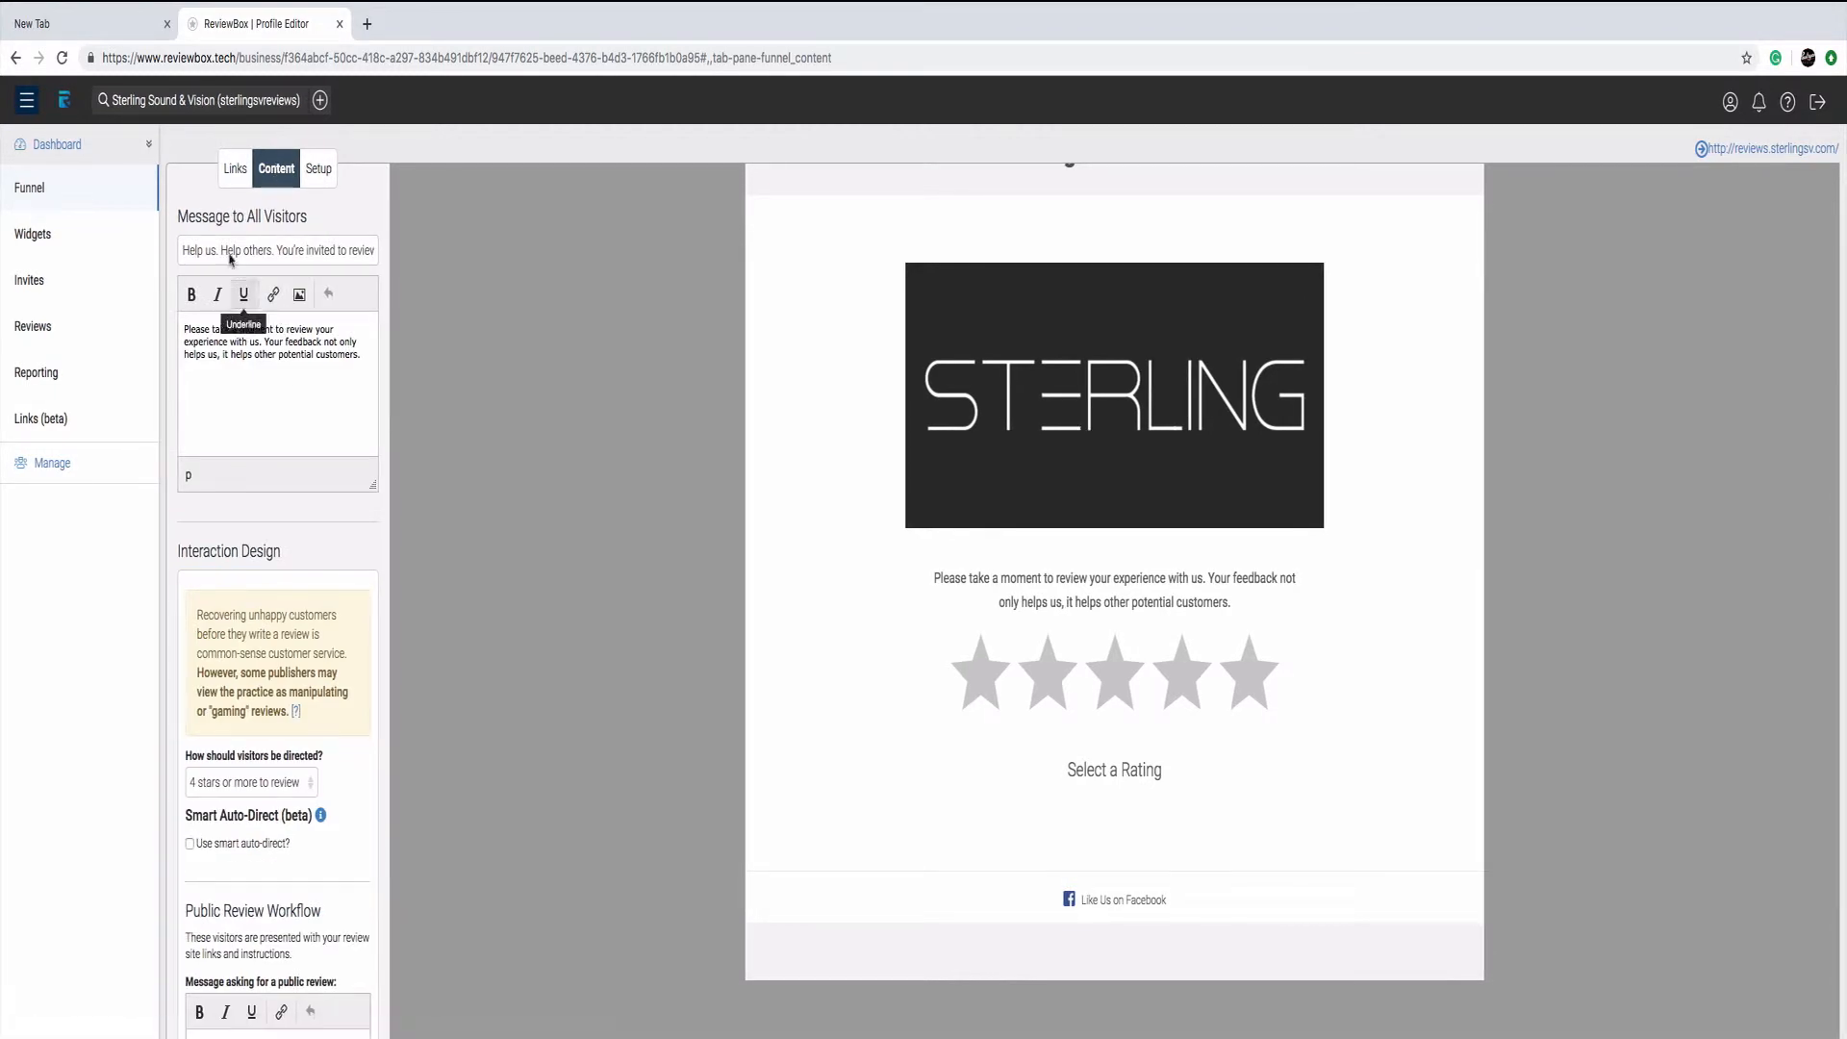
scroll(1042, 332, up, 3)
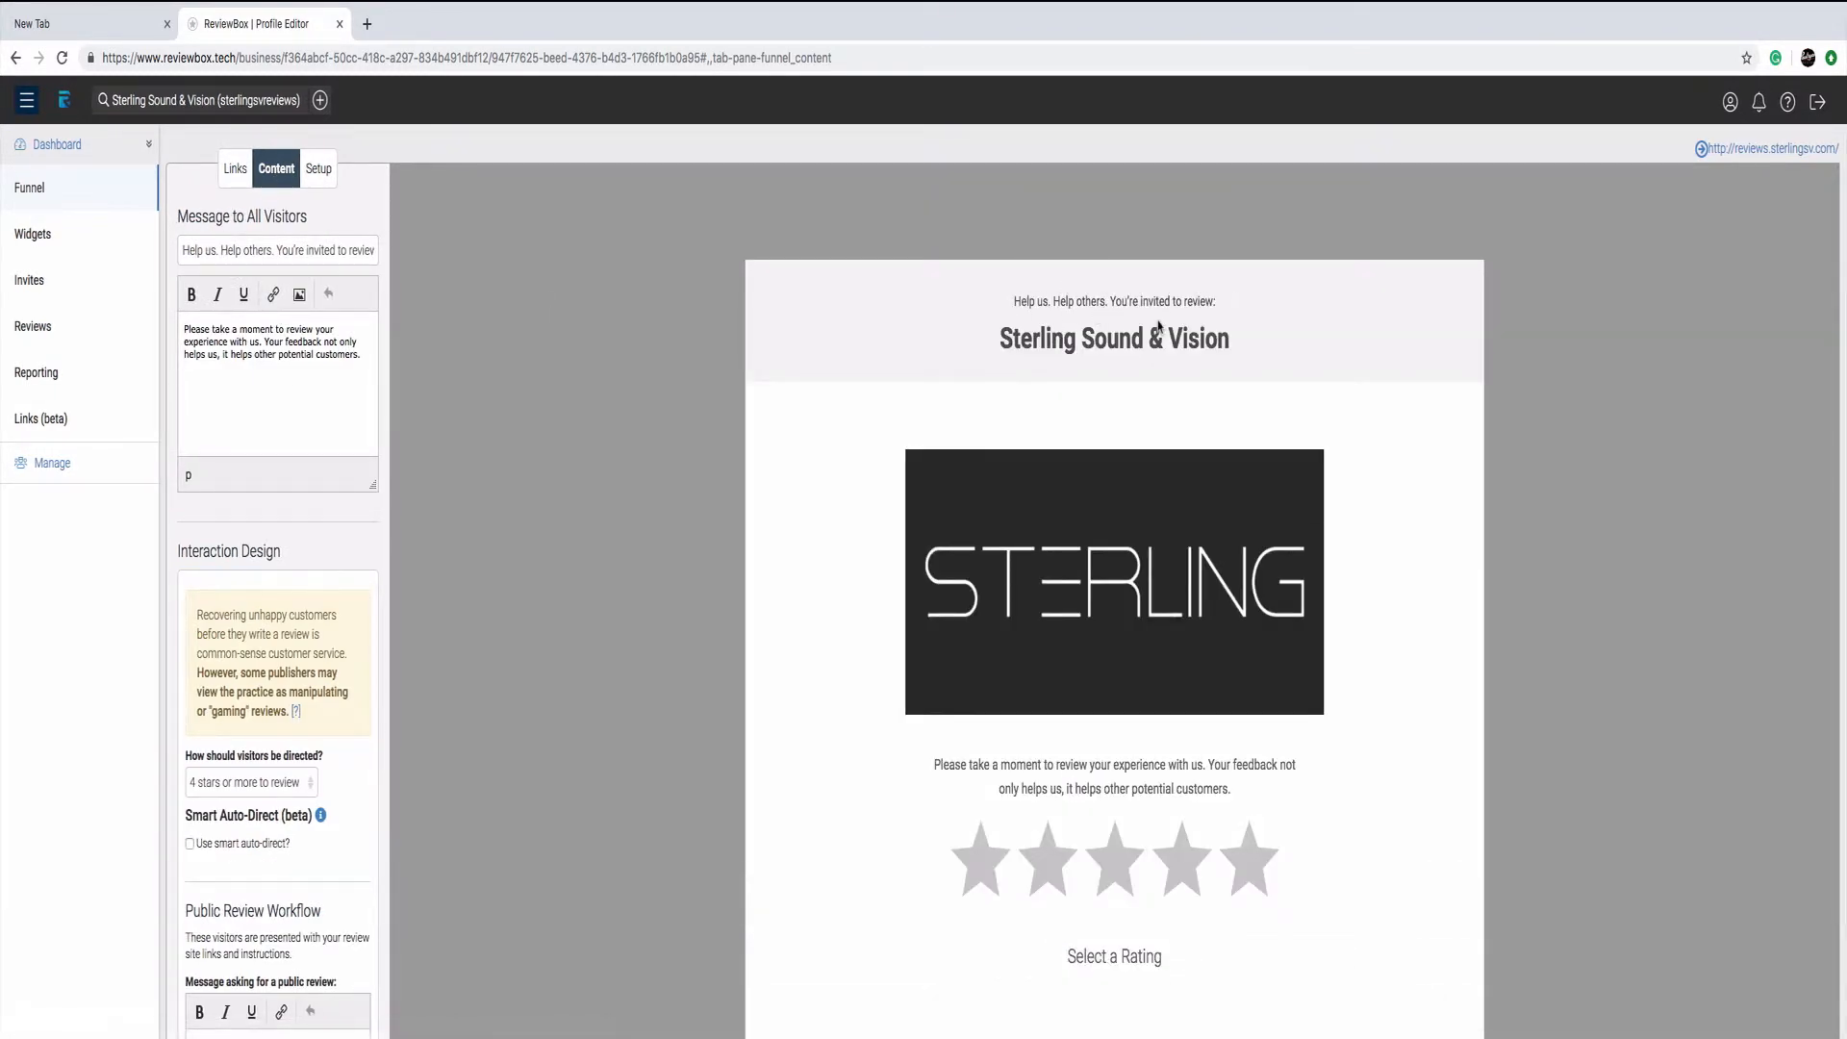
scroll(1149, 331, down, 2)
scroll(1150, 331, up, 2)
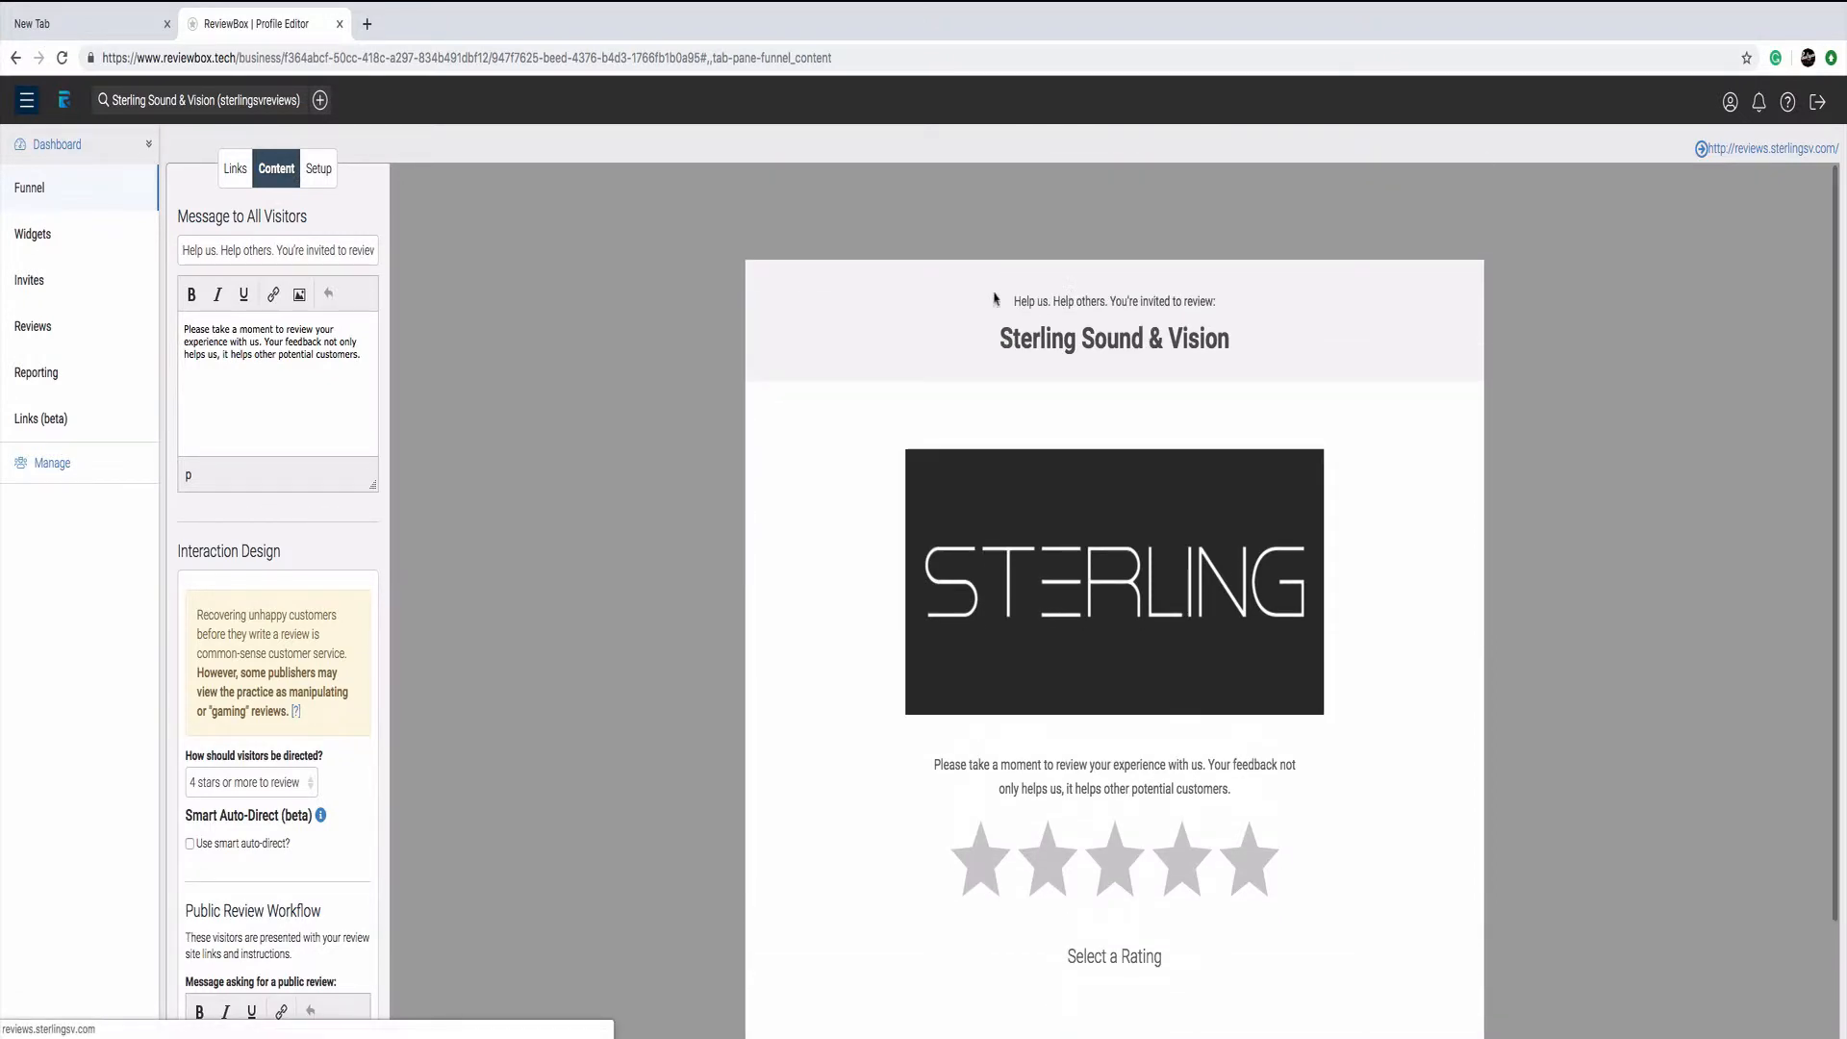
drag(1016, 301, 1214, 304)
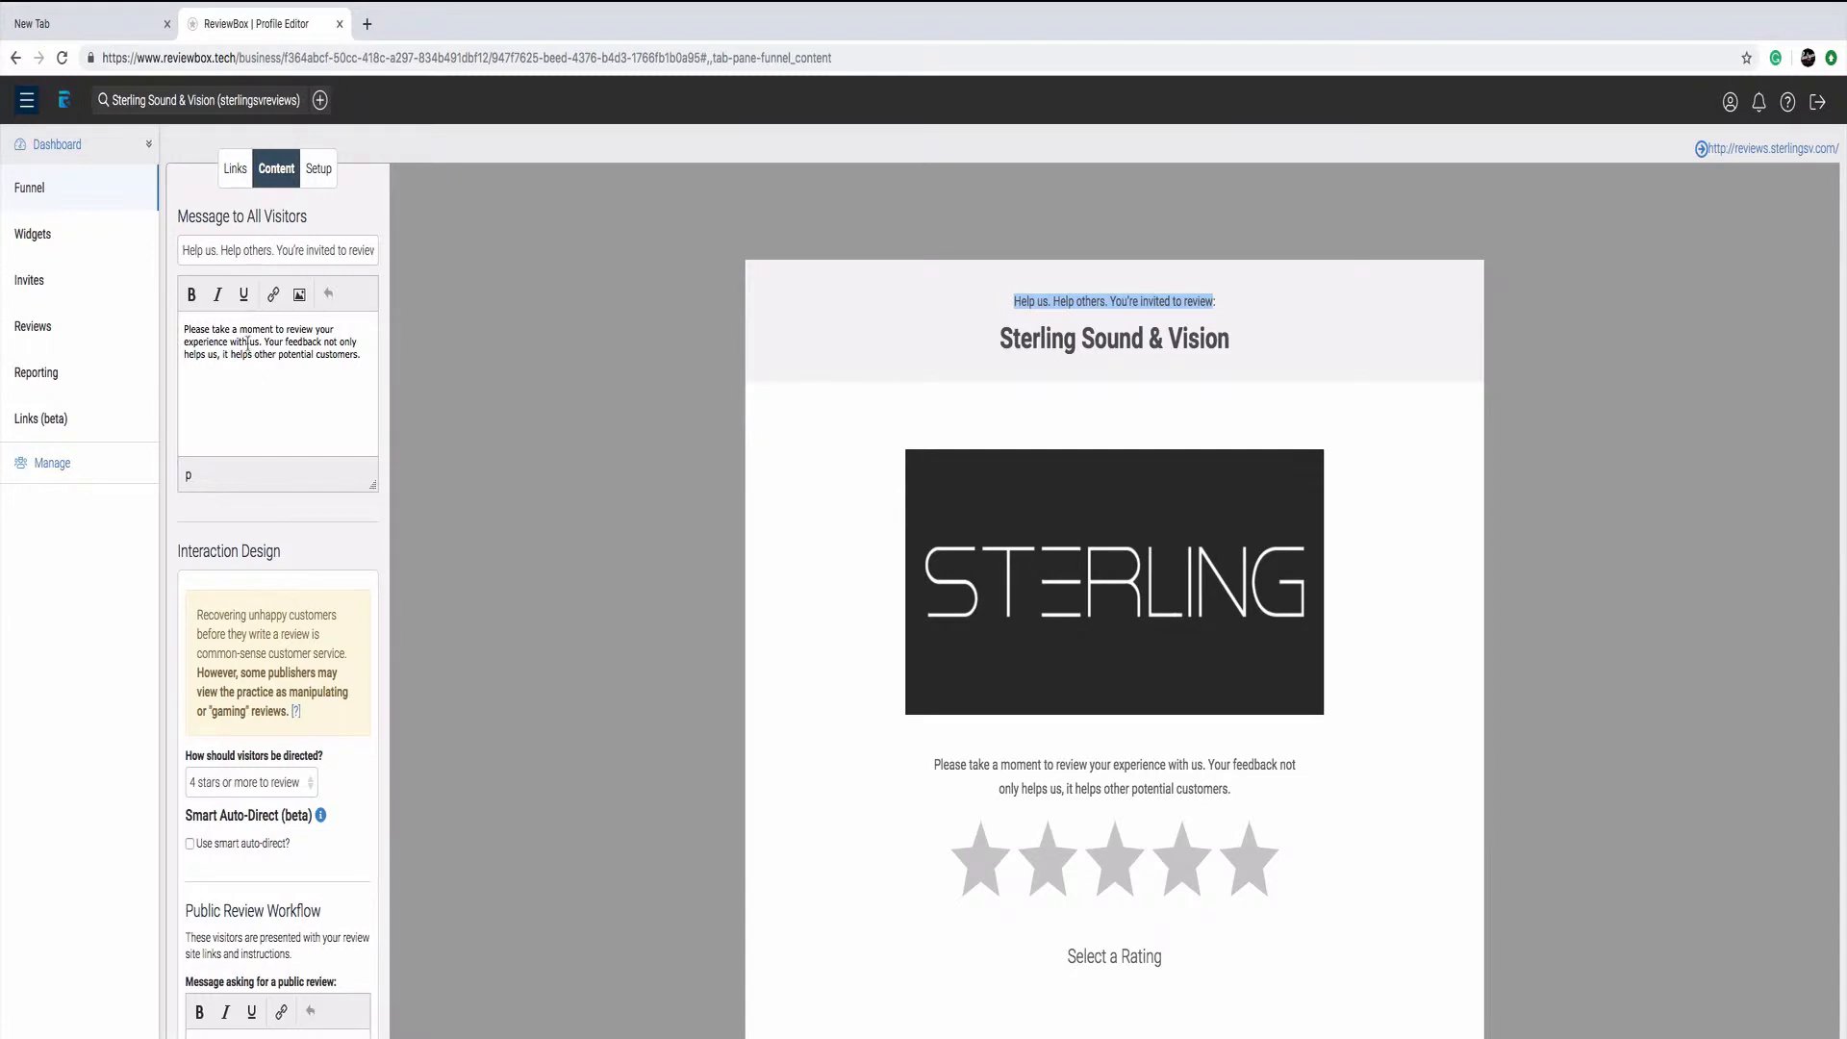
Examine the Interaction Design settings for how visitors are directed and the public review workflow message.
scroll(1043, 775, down, 2)
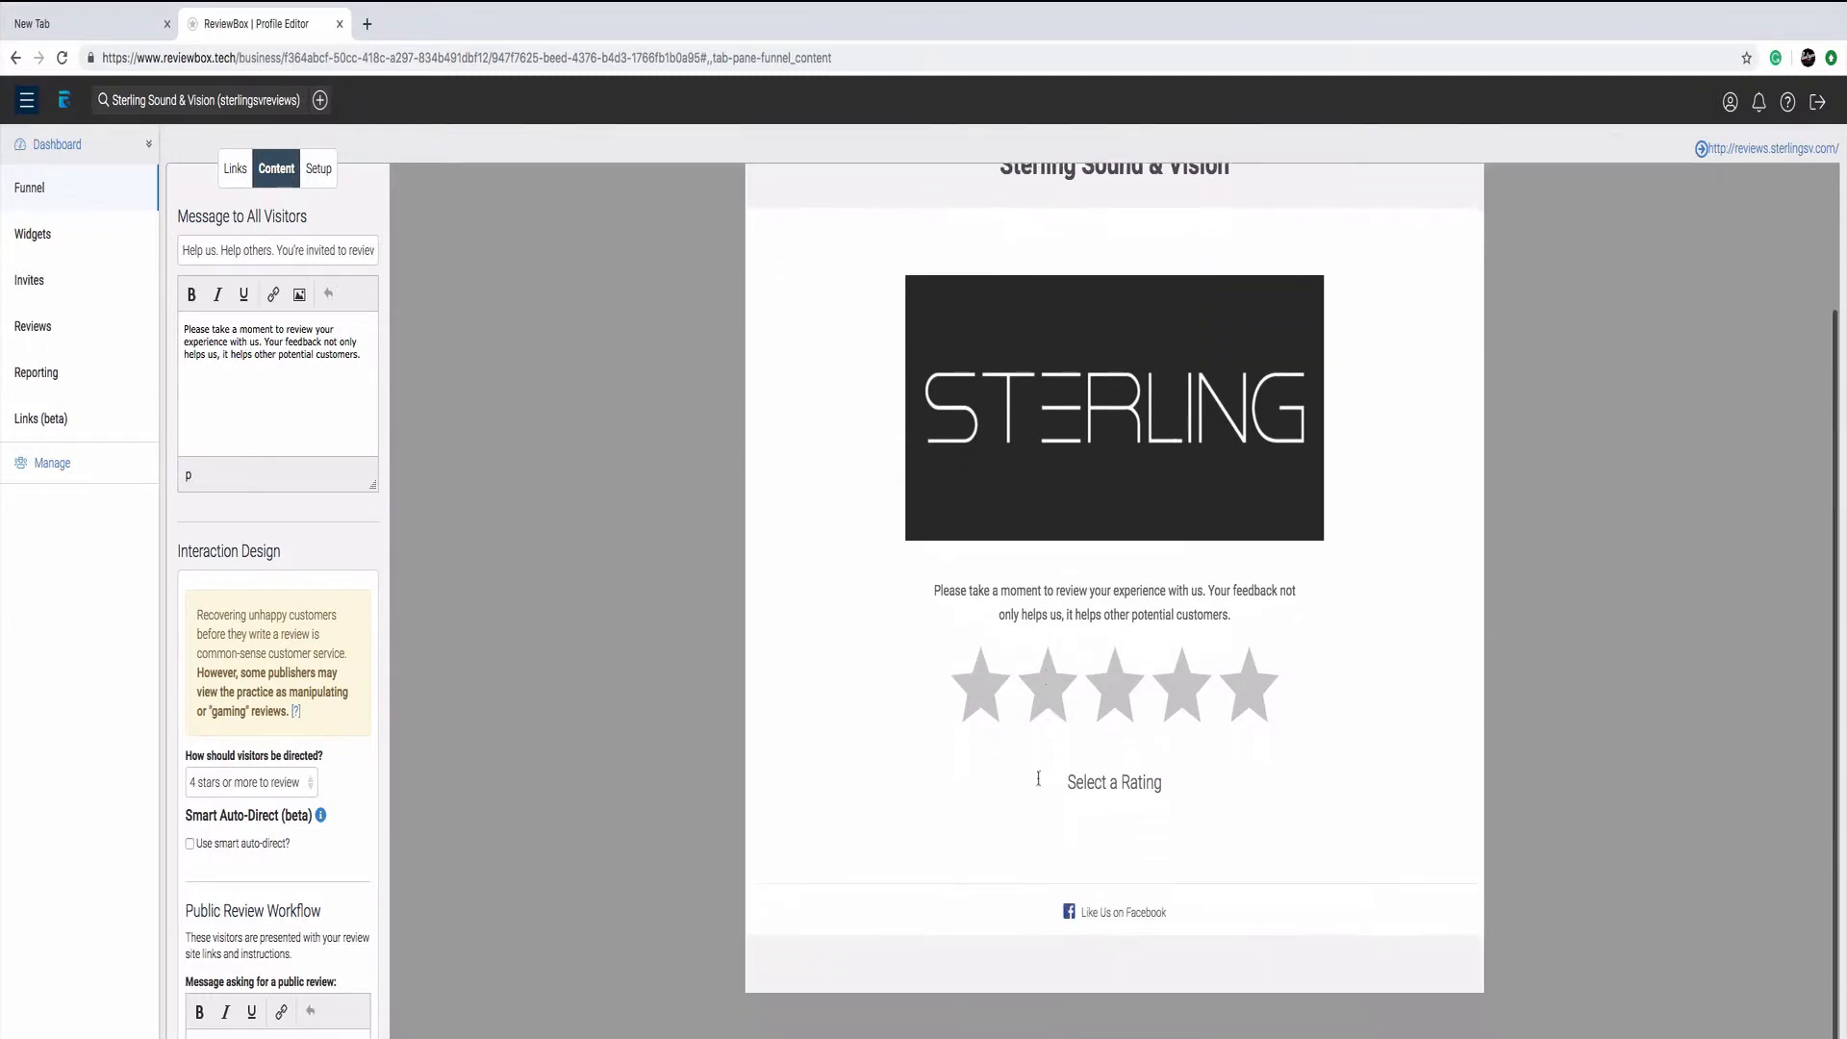
scroll(284, 611, down, 3)
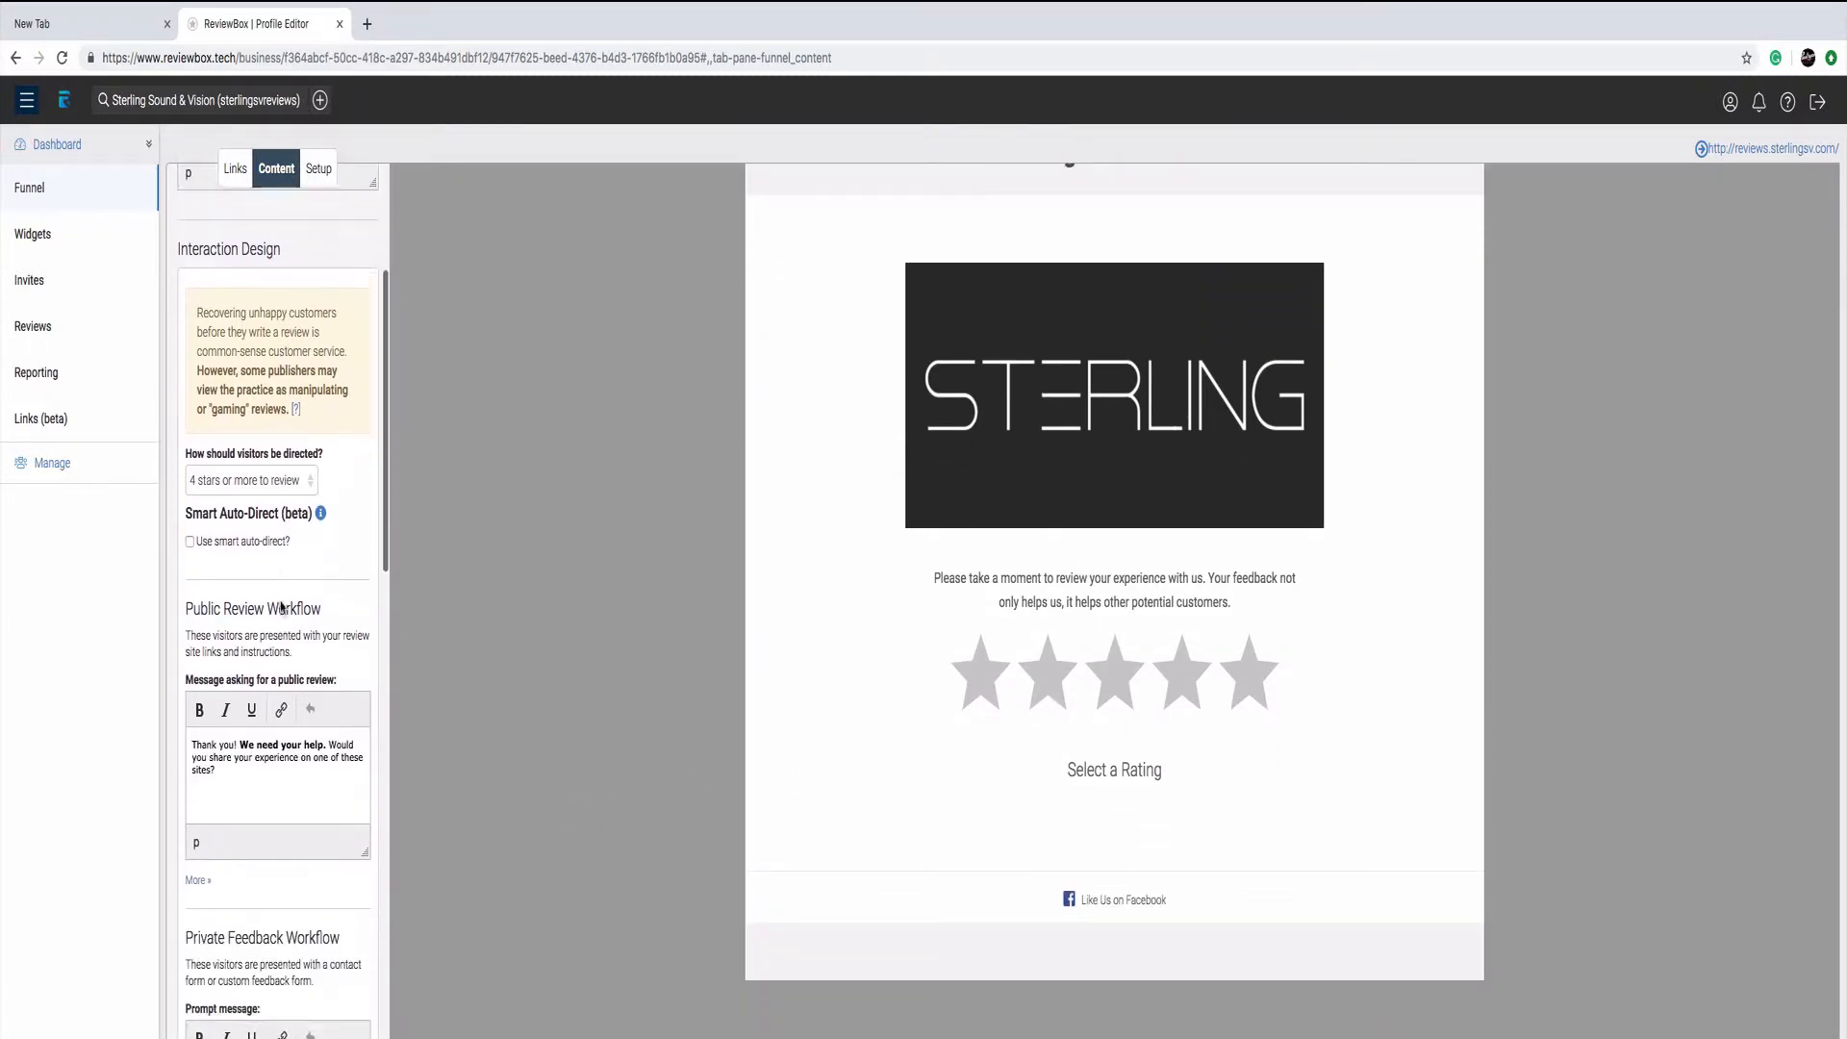
scroll(282, 607, up, 1)
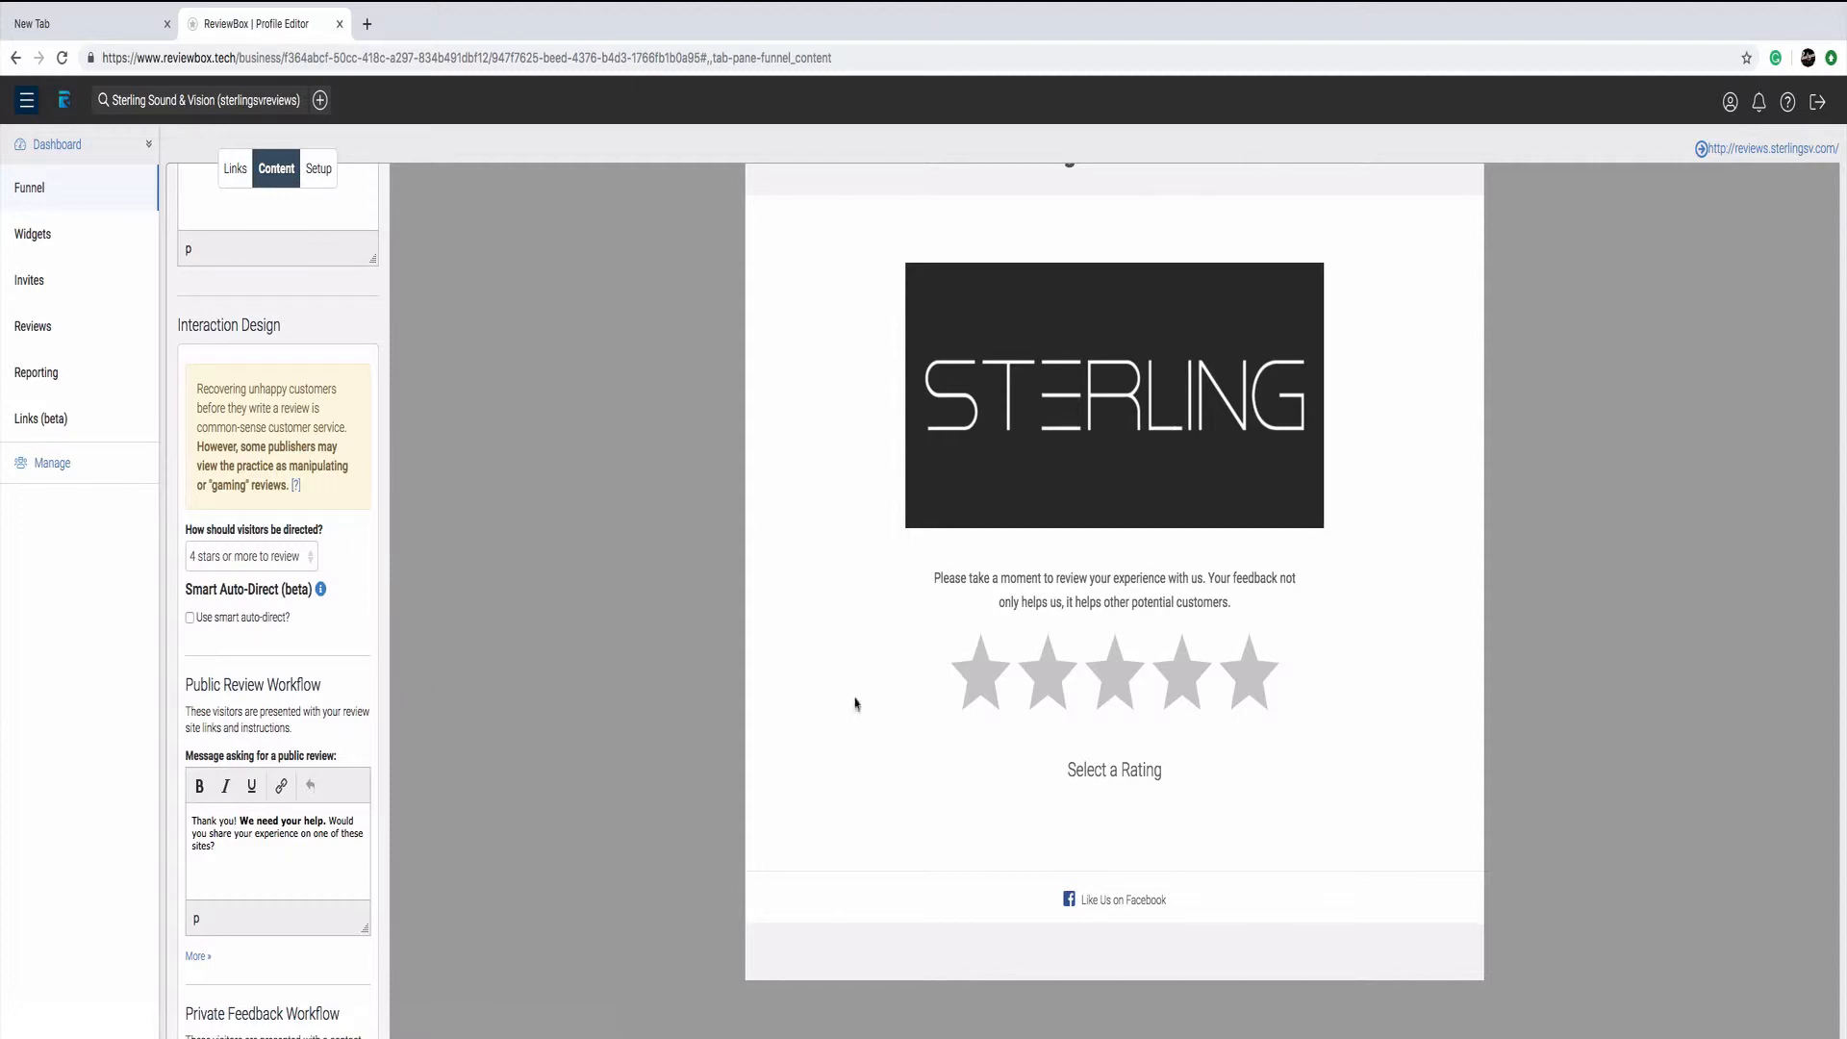
Test a four-star rating in the preview, follow it through to the Google review form, and return to the profile editor.
click(1182, 674)
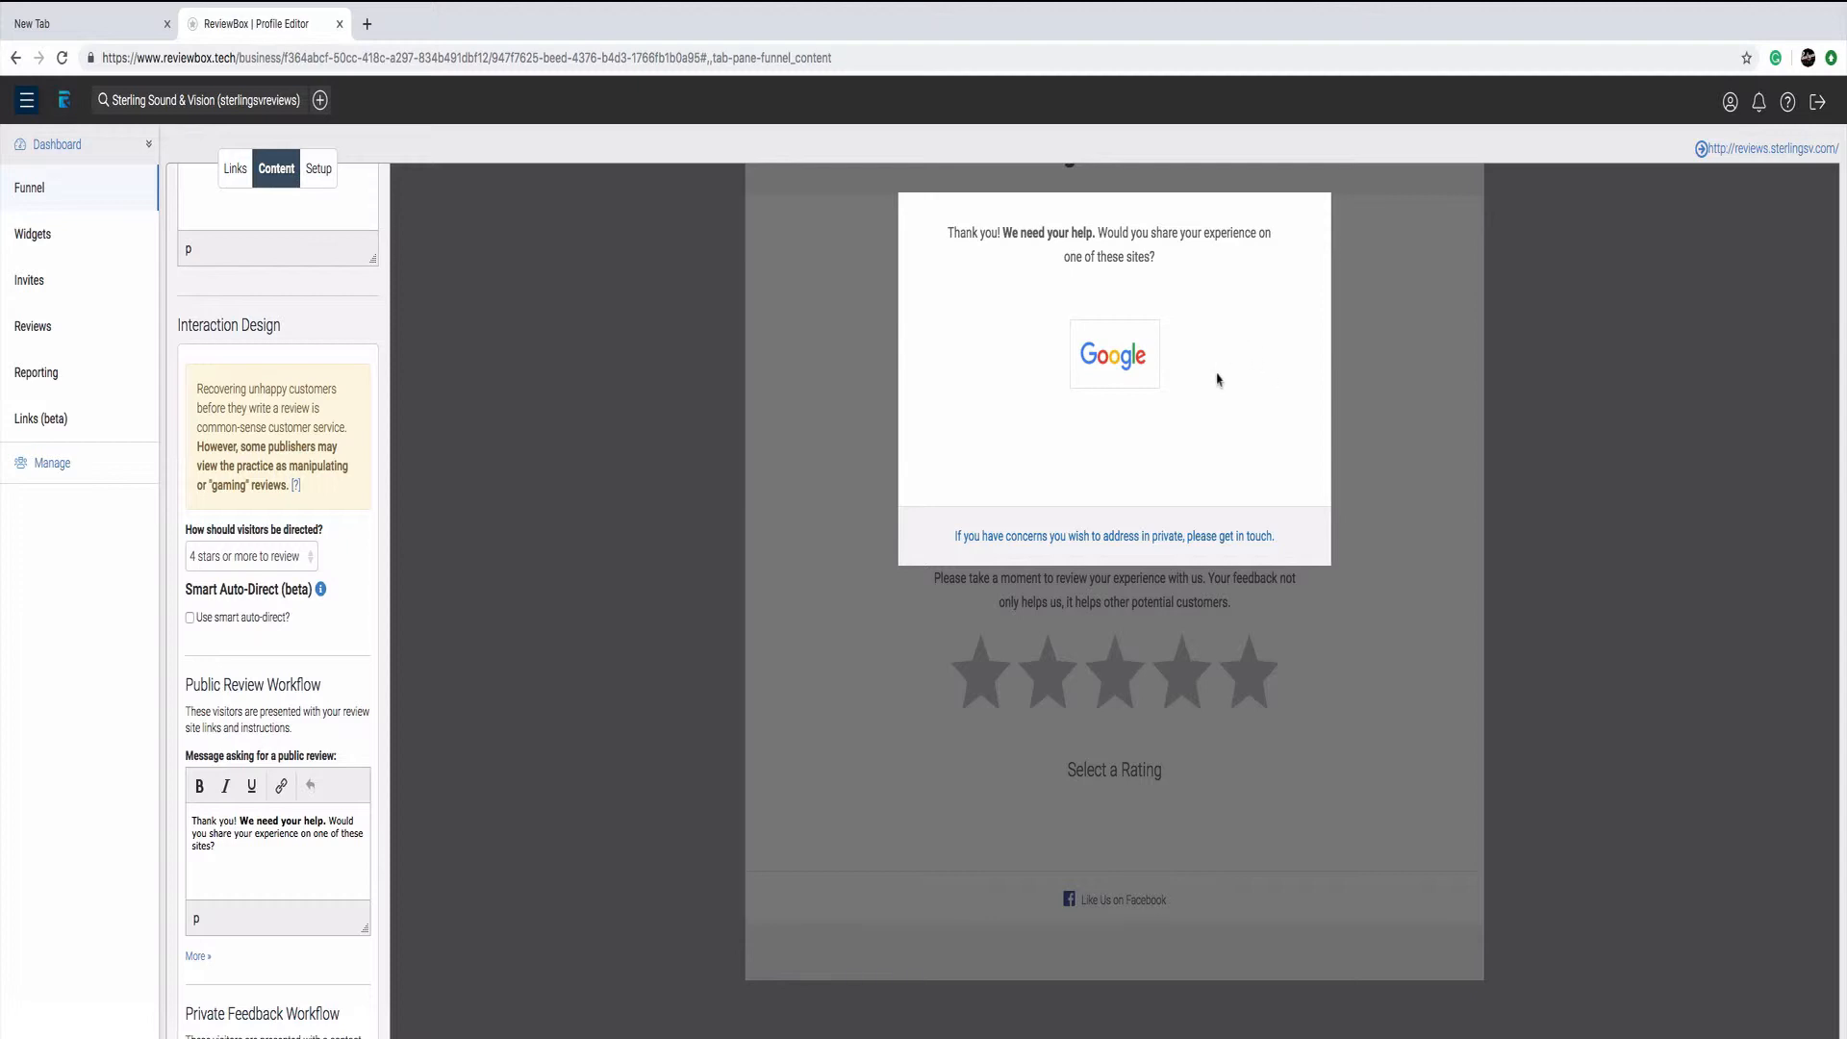
click(1116, 368)
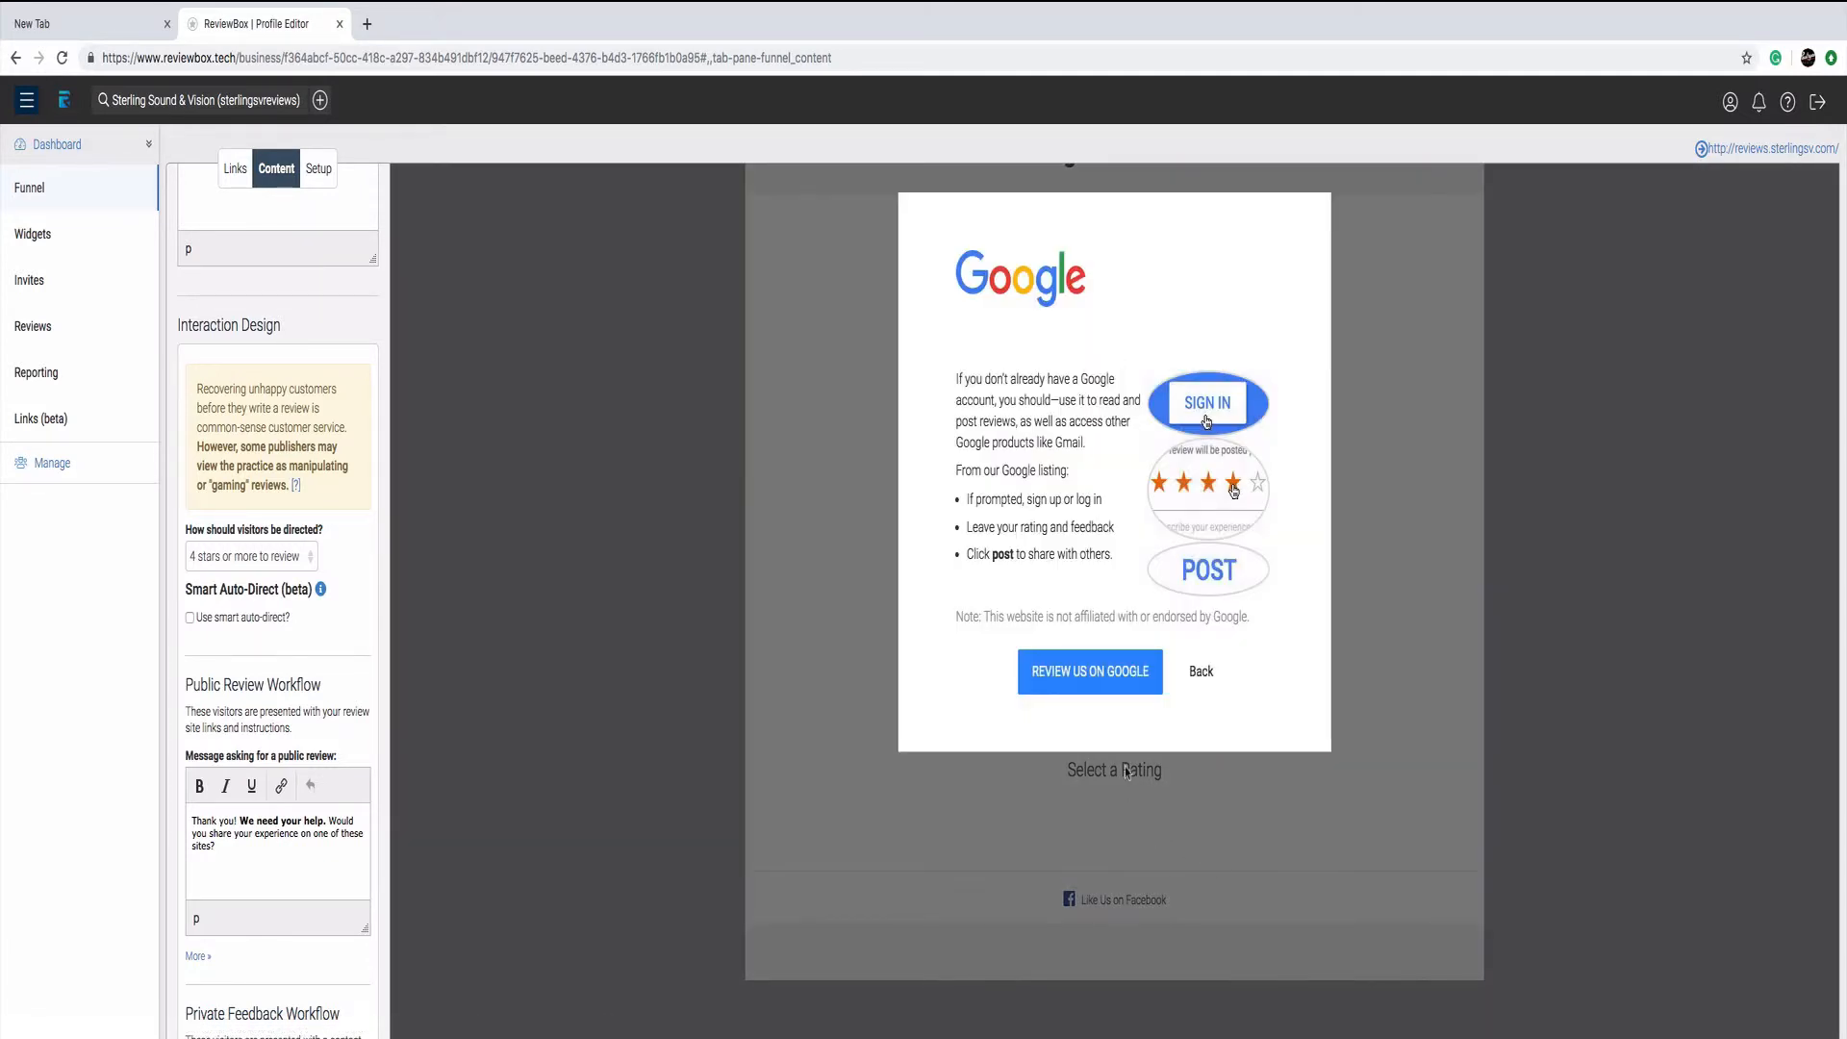
click(1081, 677)
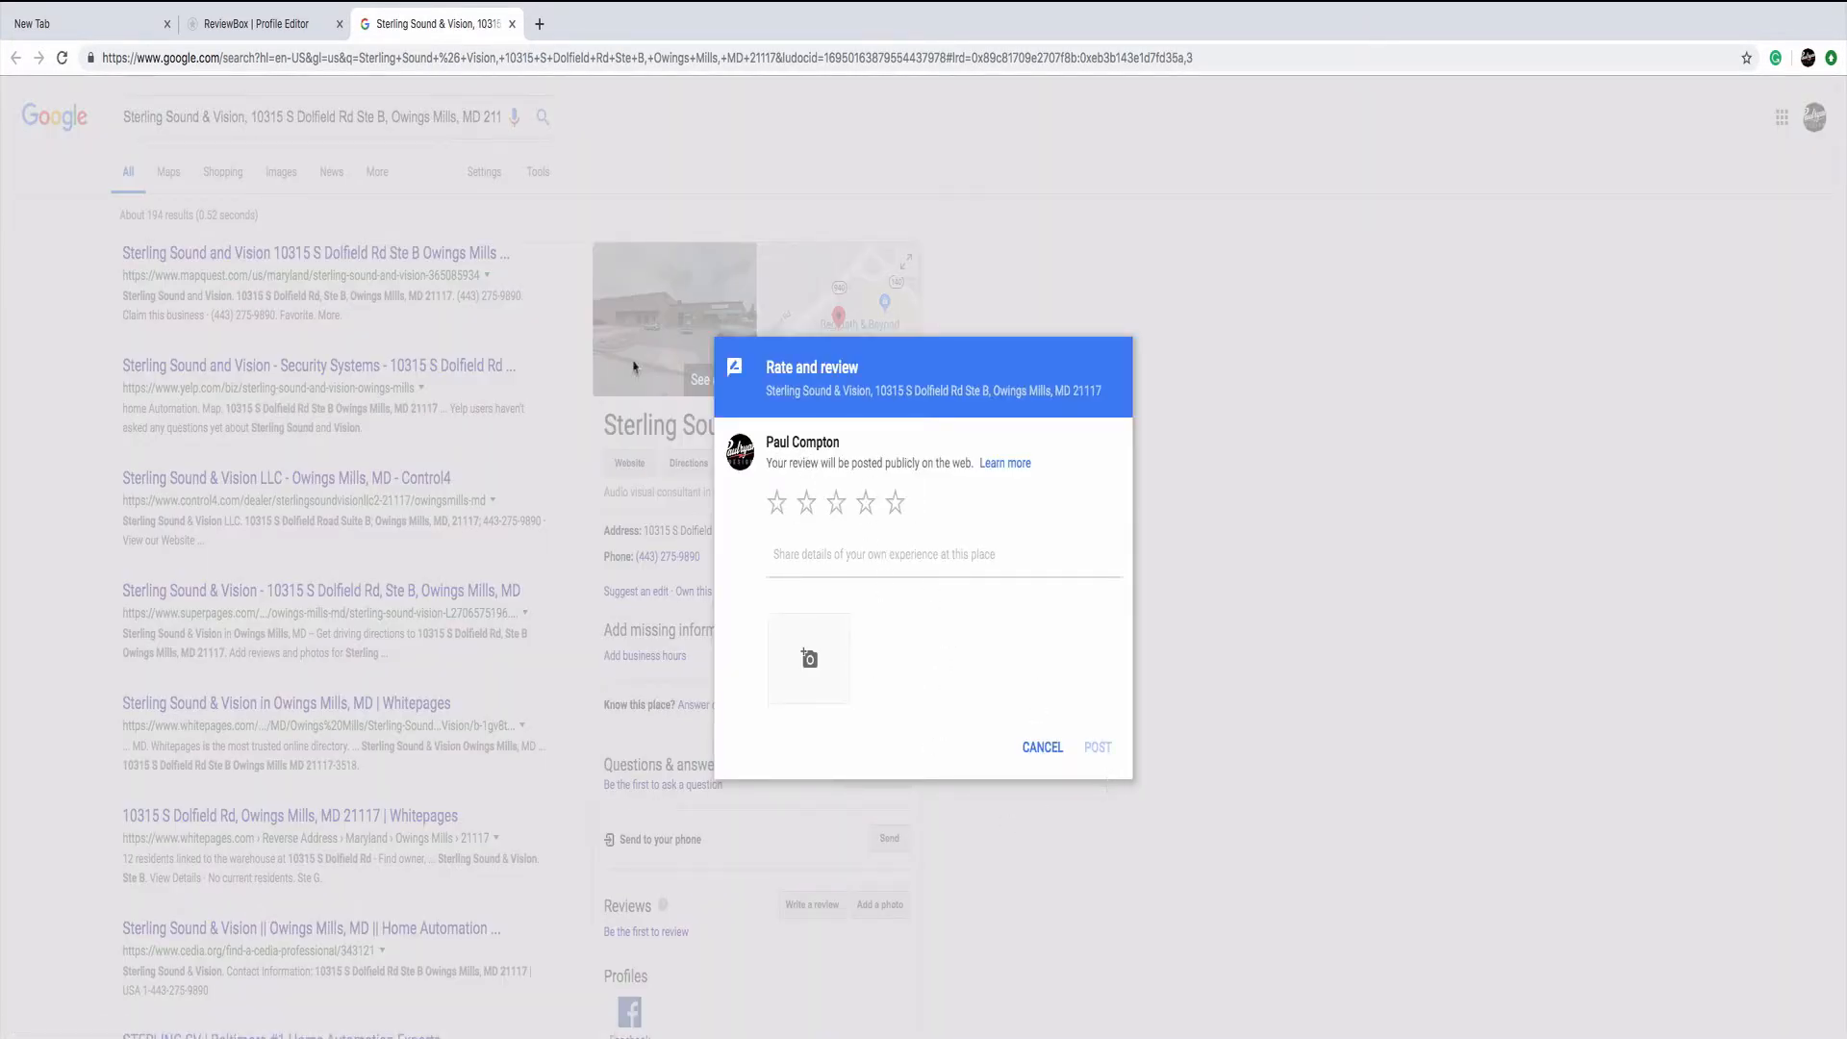
click(245, 67)
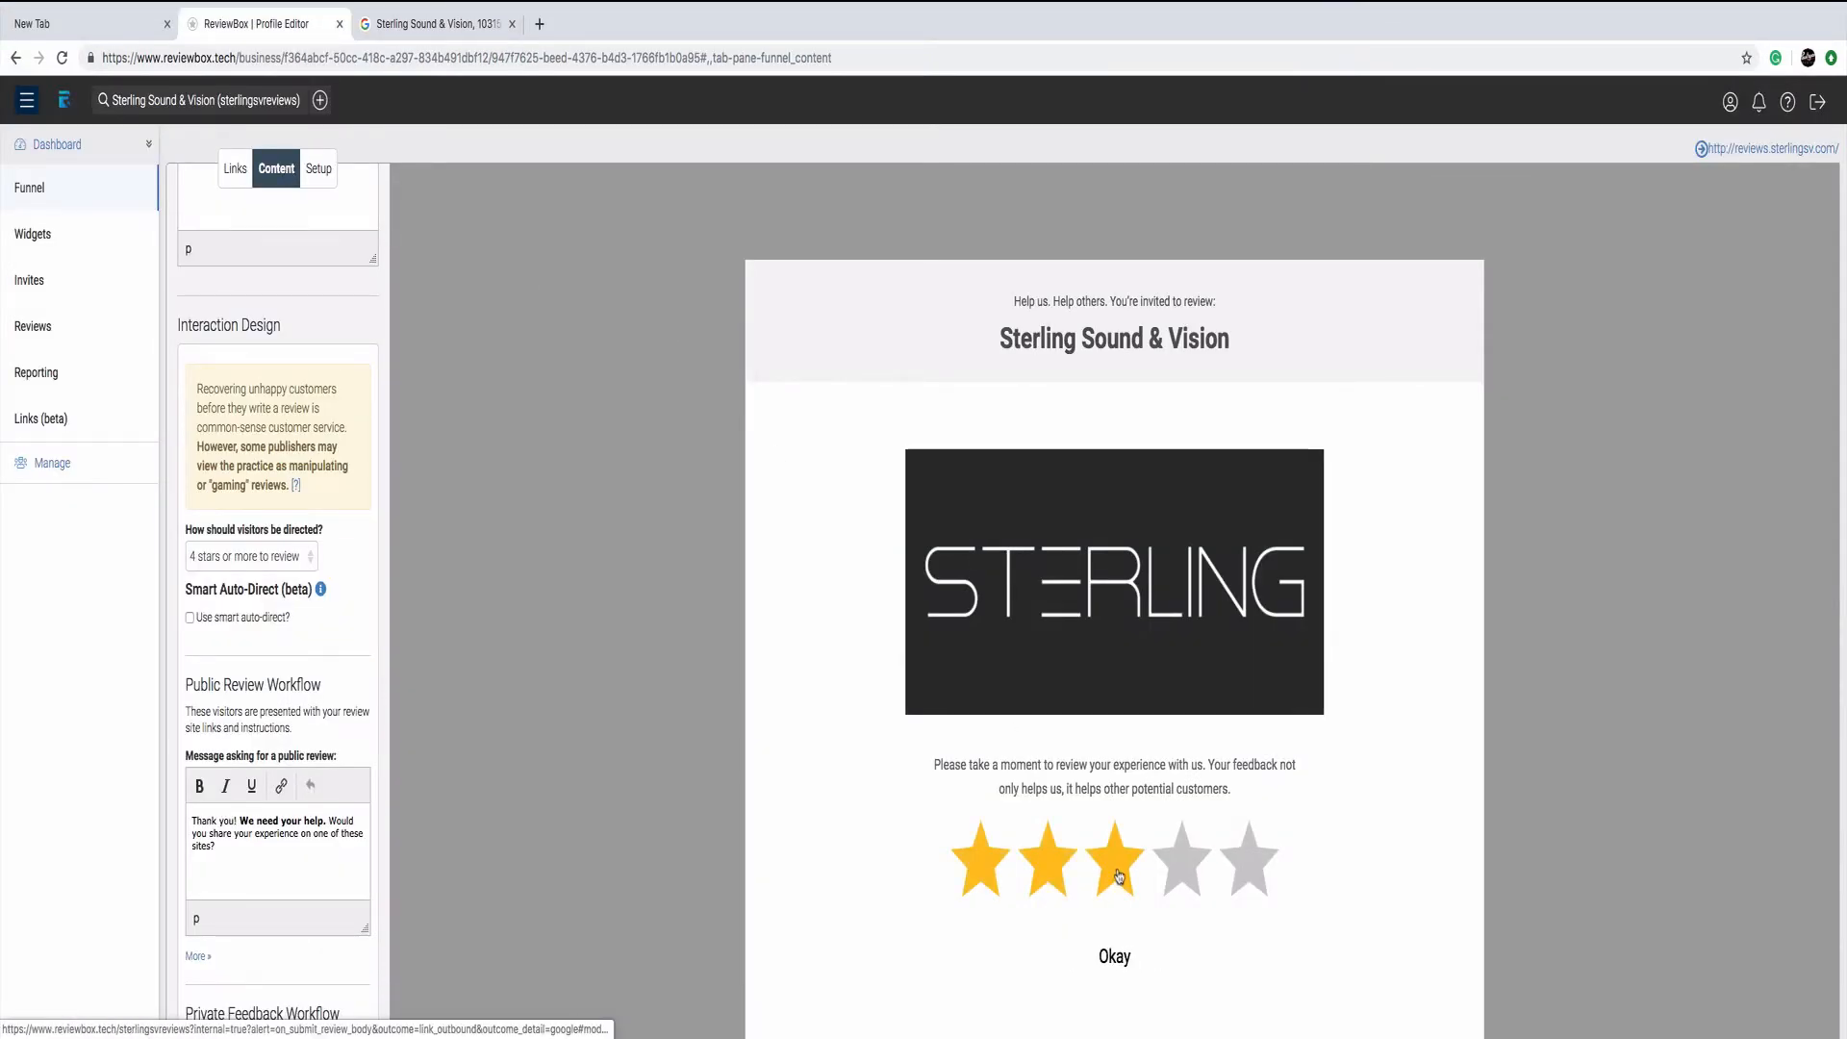
Test a three-star rating in the preview and compare its contact form with the Private Feedback Workflow messages.
click(1118, 876)
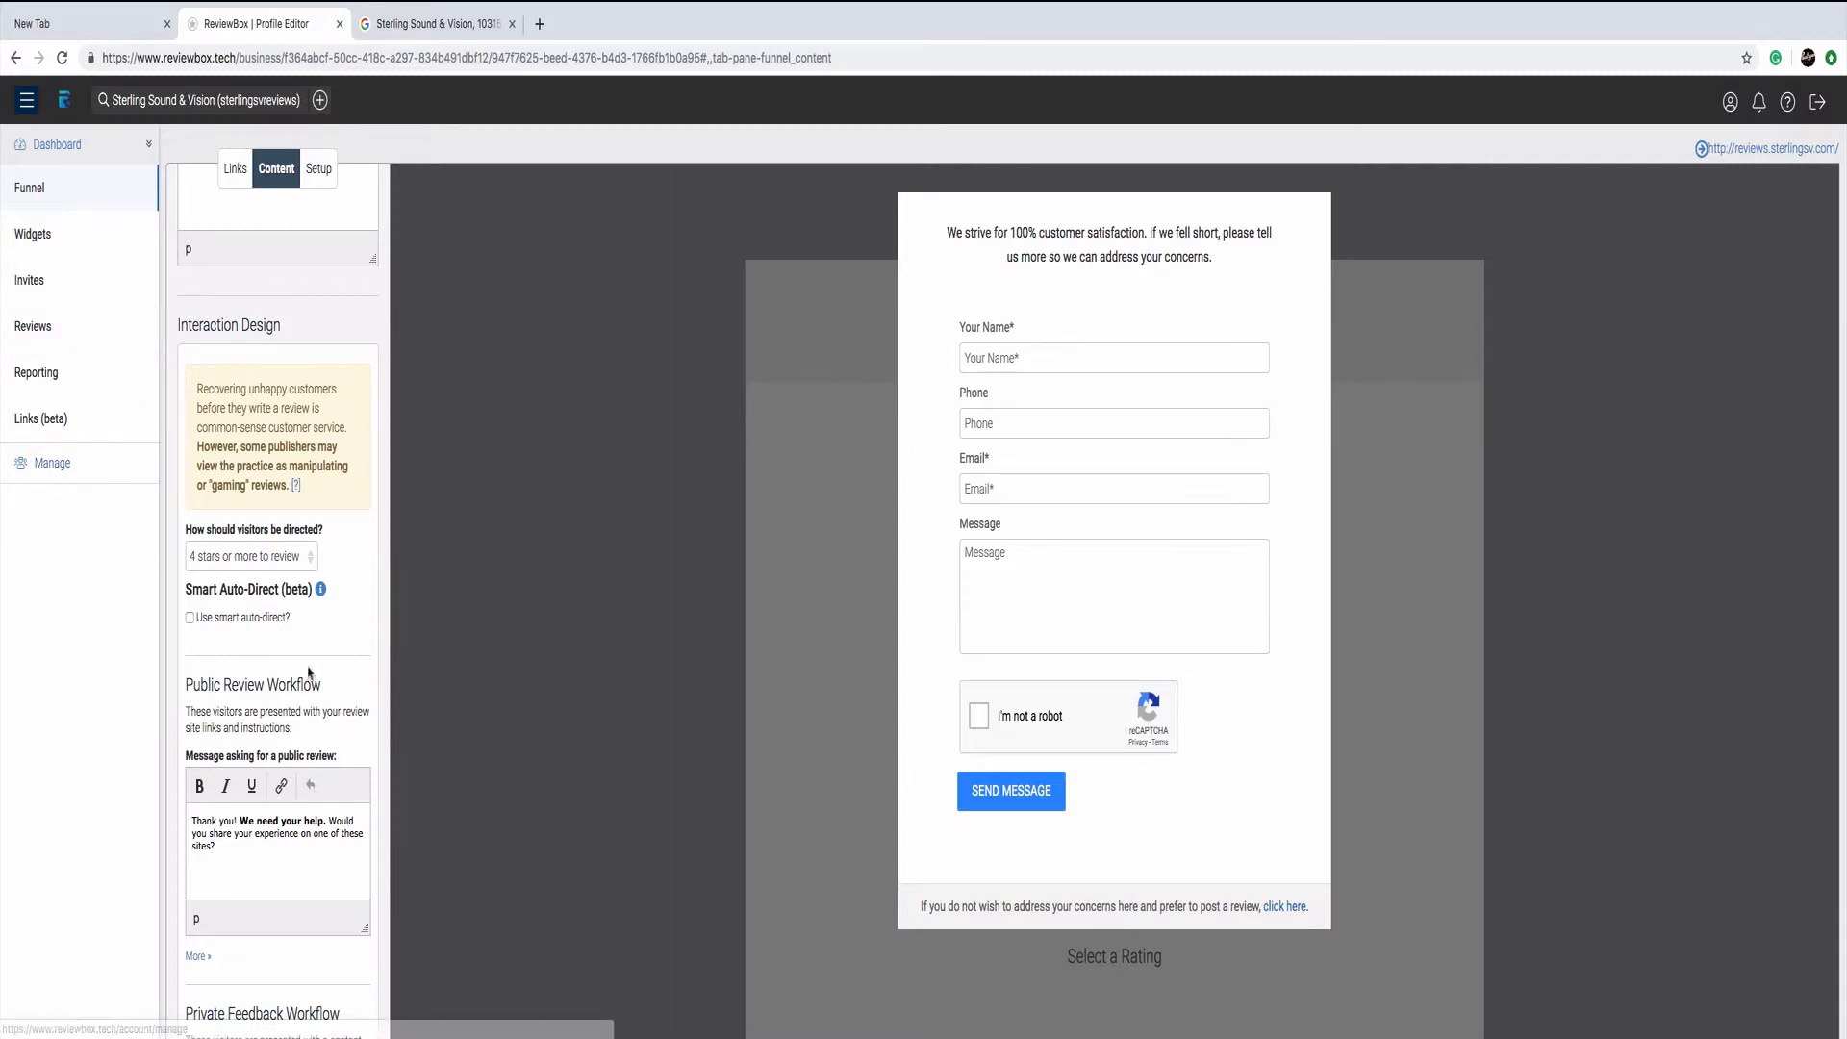
scroll(311, 671, down, 3)
scroll(311, 671, down, 1)
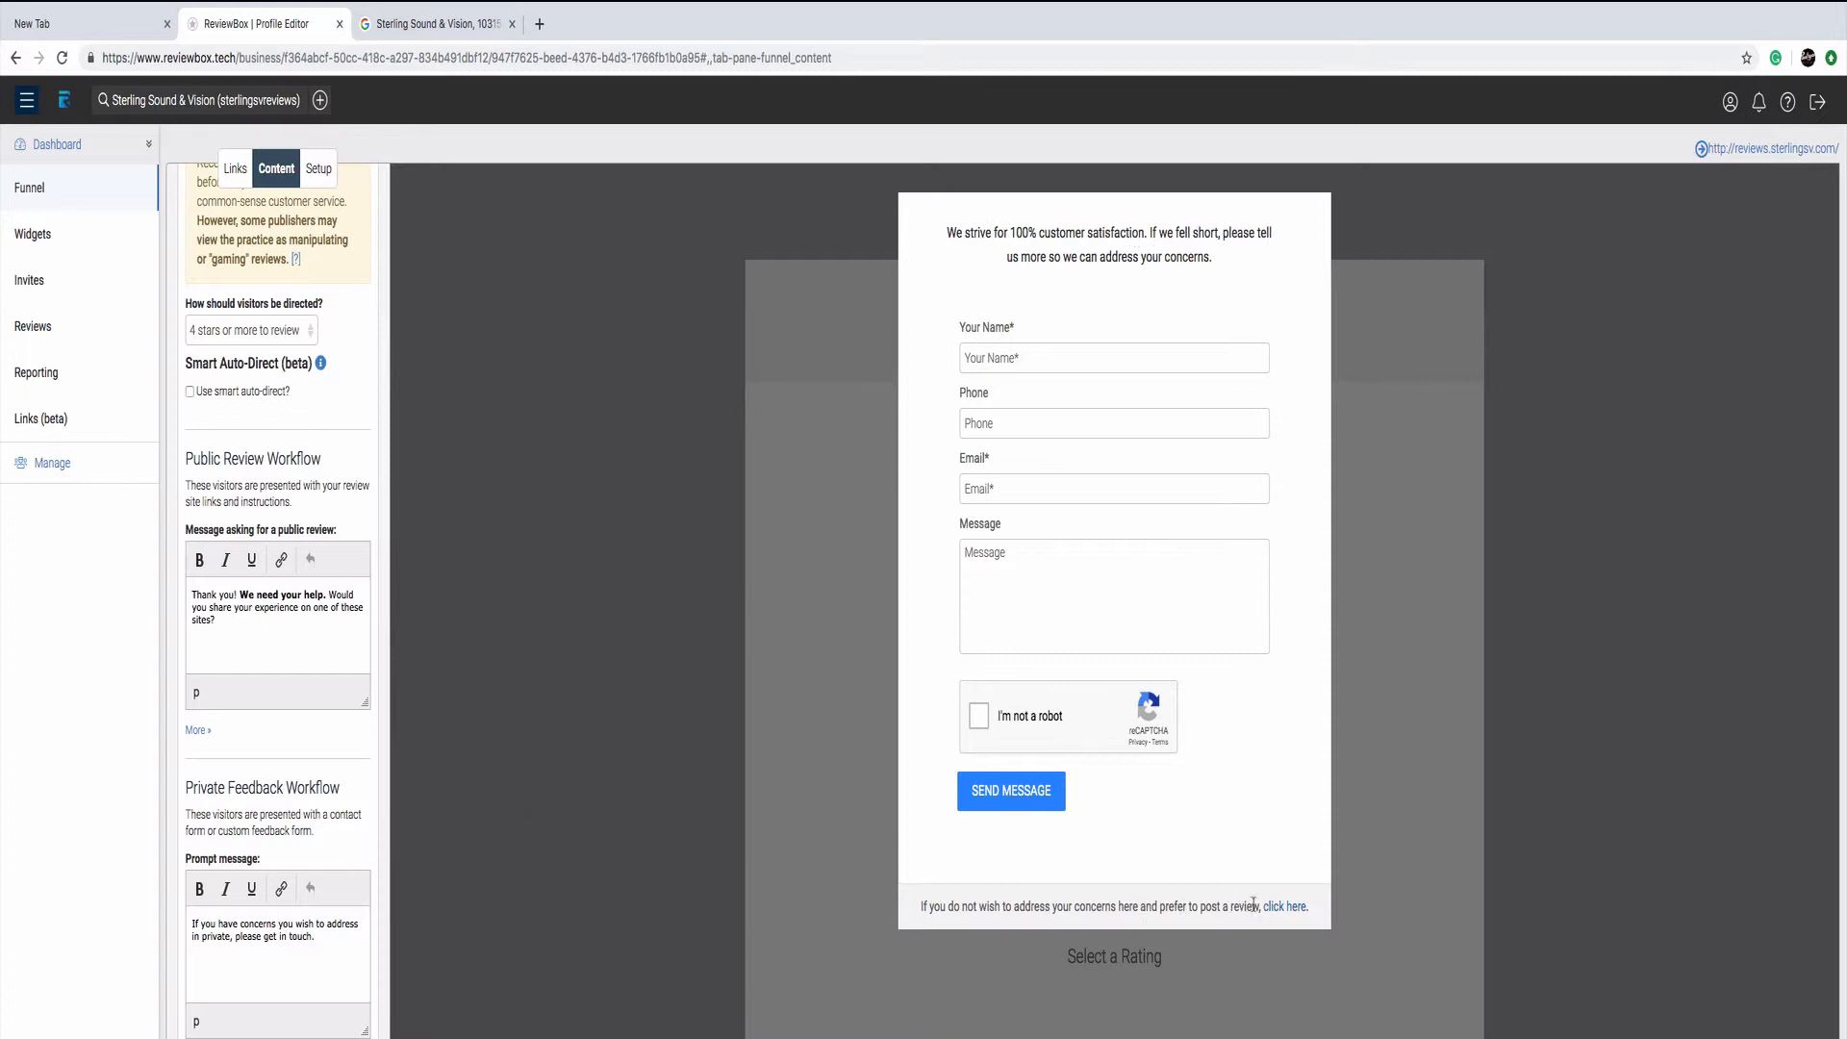
scroll(363, 861, down, 3)
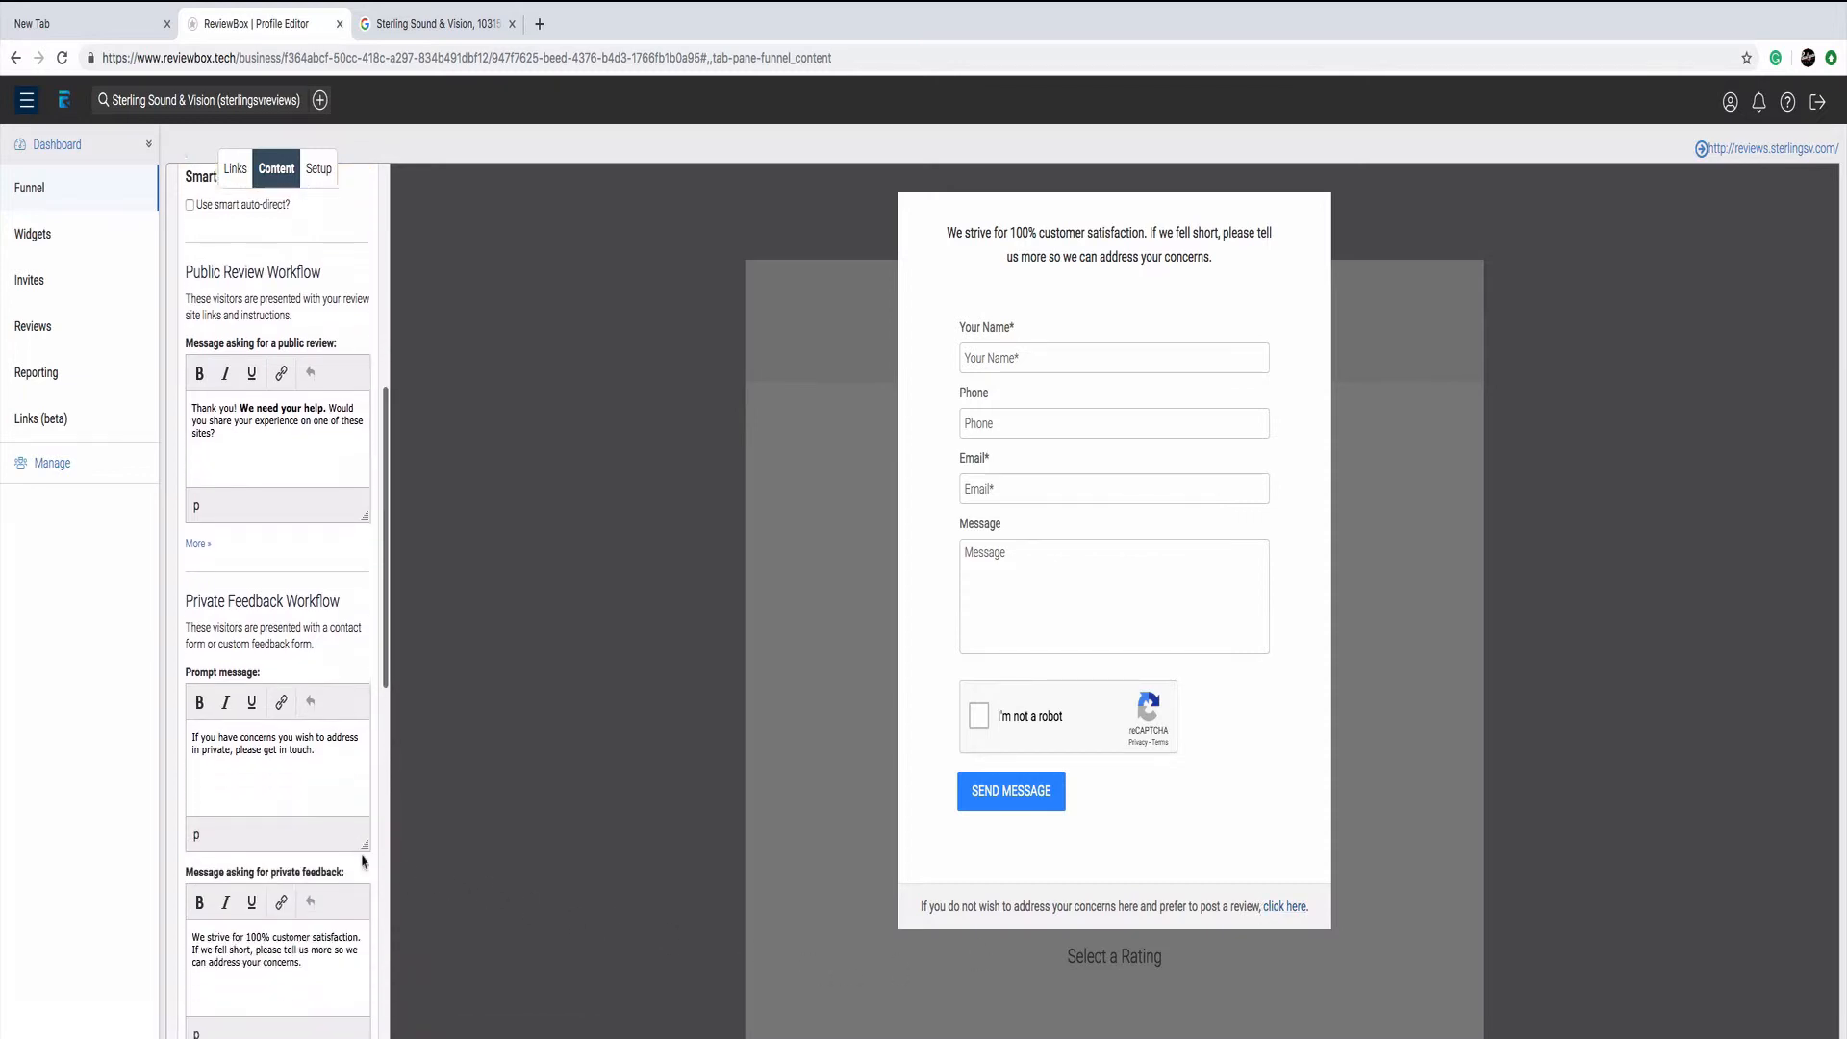
scroll(363, 861, down, 1)
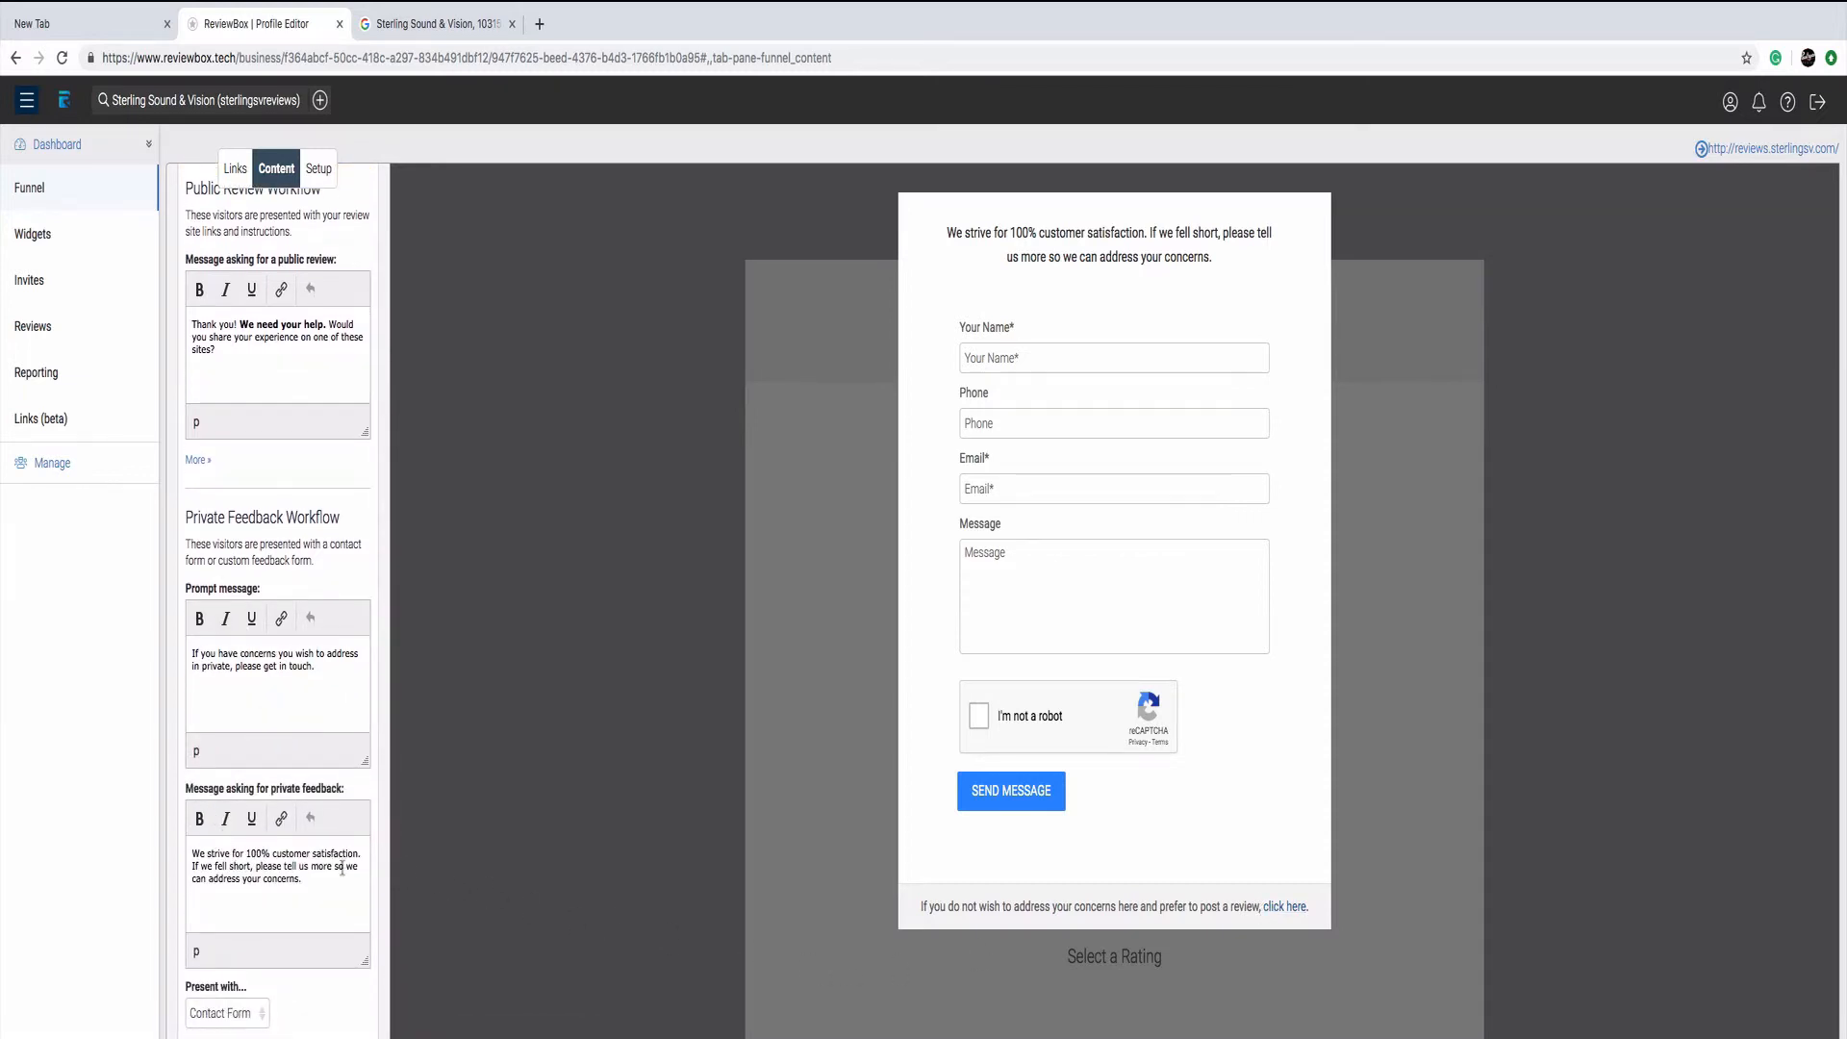
scroll(366, 855, up, 6)
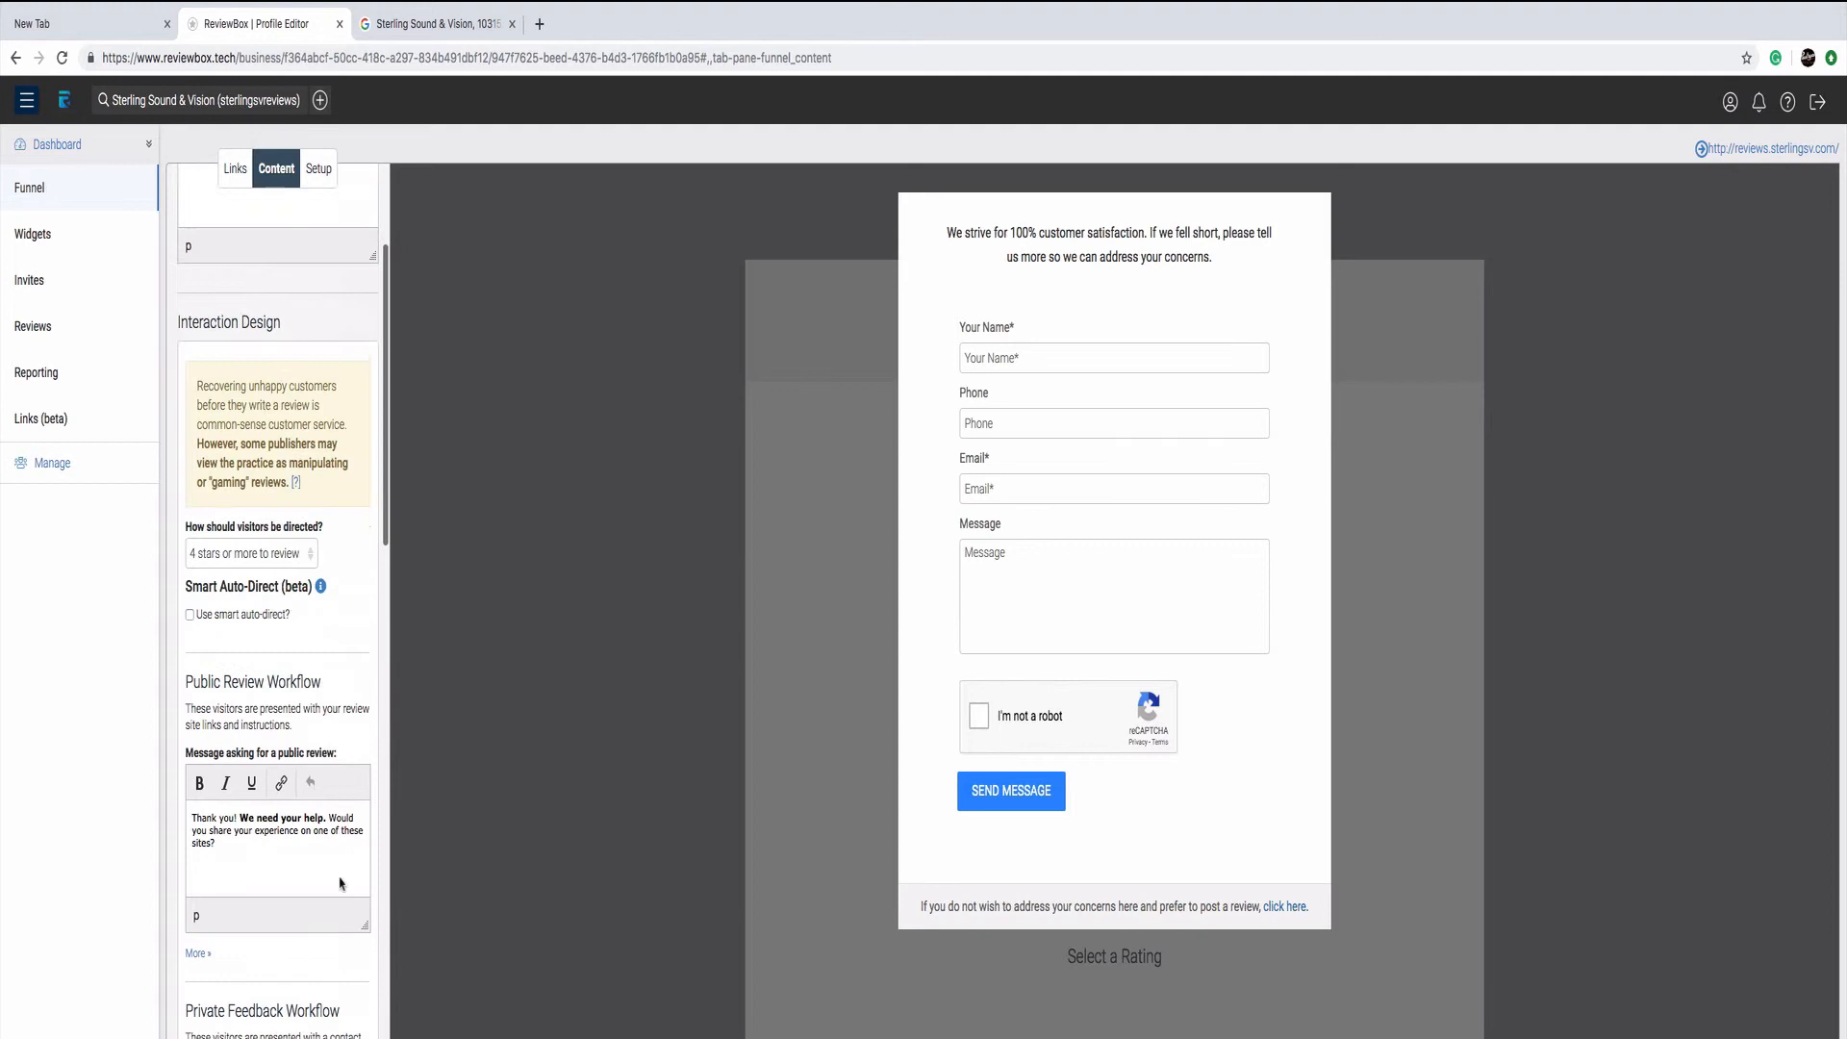
Examine the funnel's setup options, from Branding & Design through Other Settings to the custom domain.
click(328, 173)
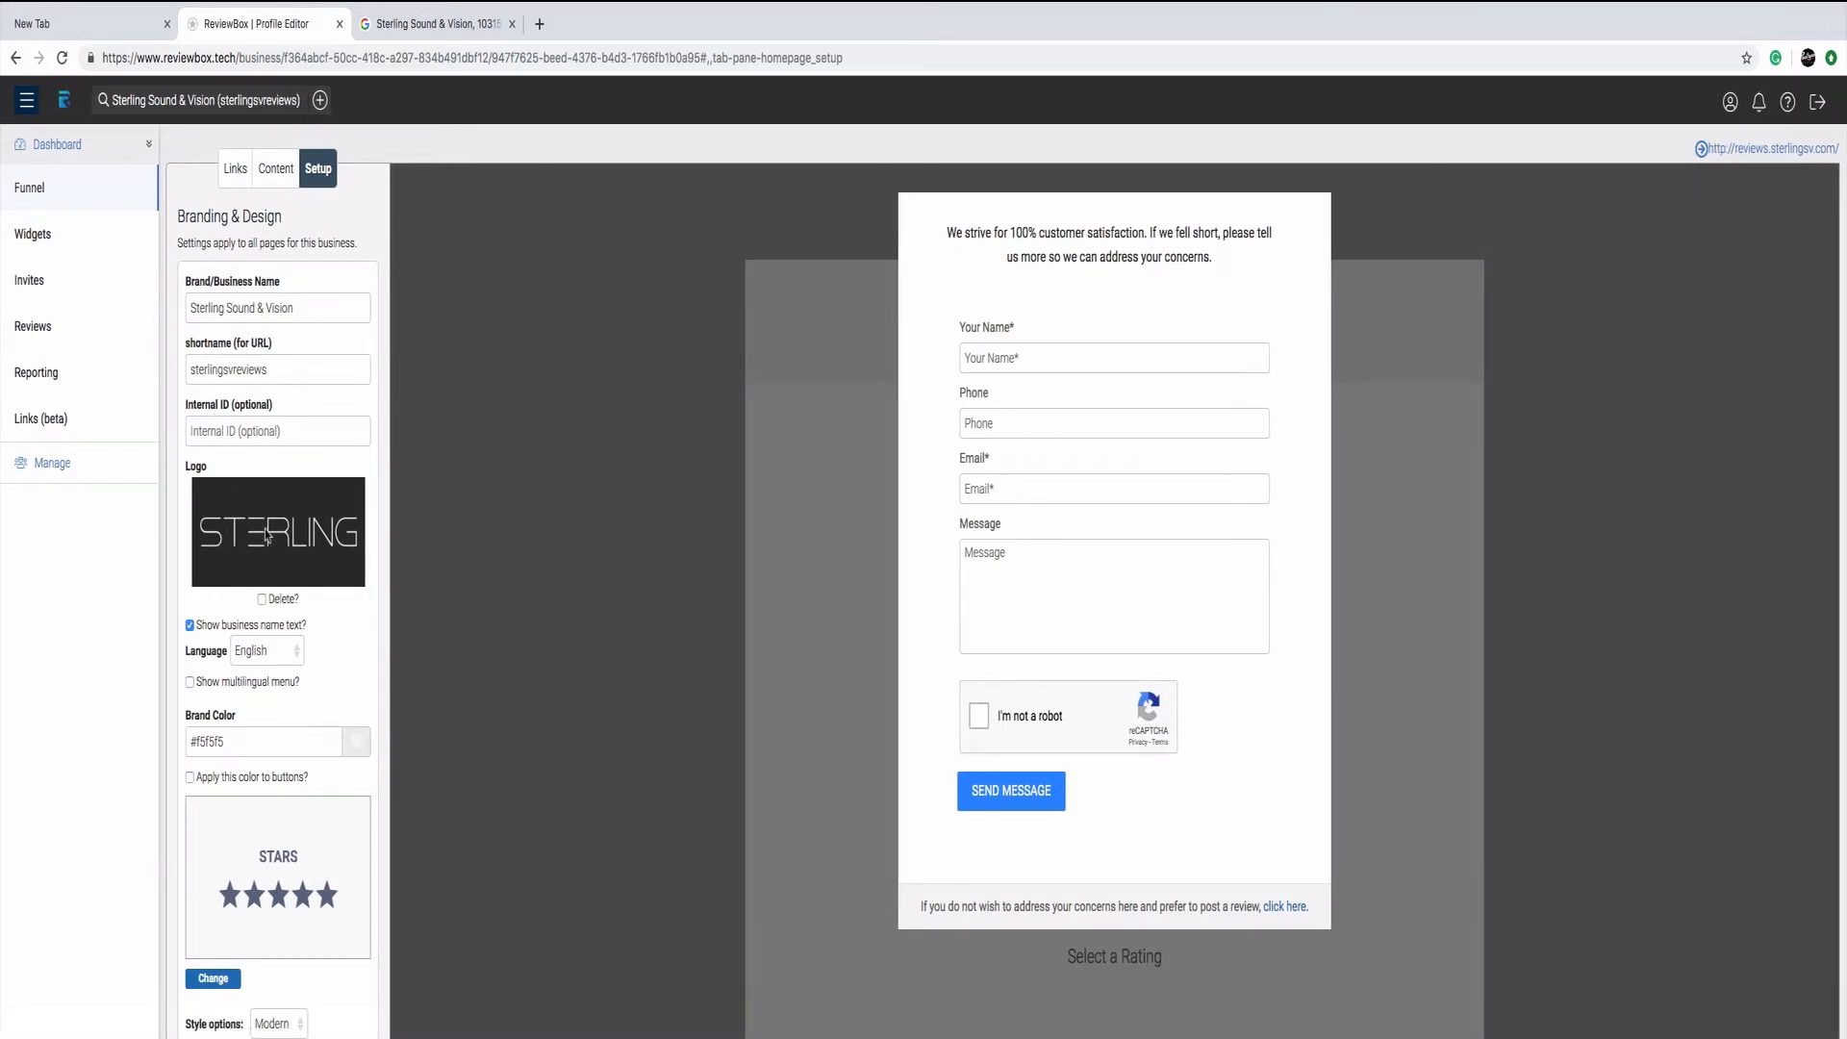
scroll(269, 548, down, 6)
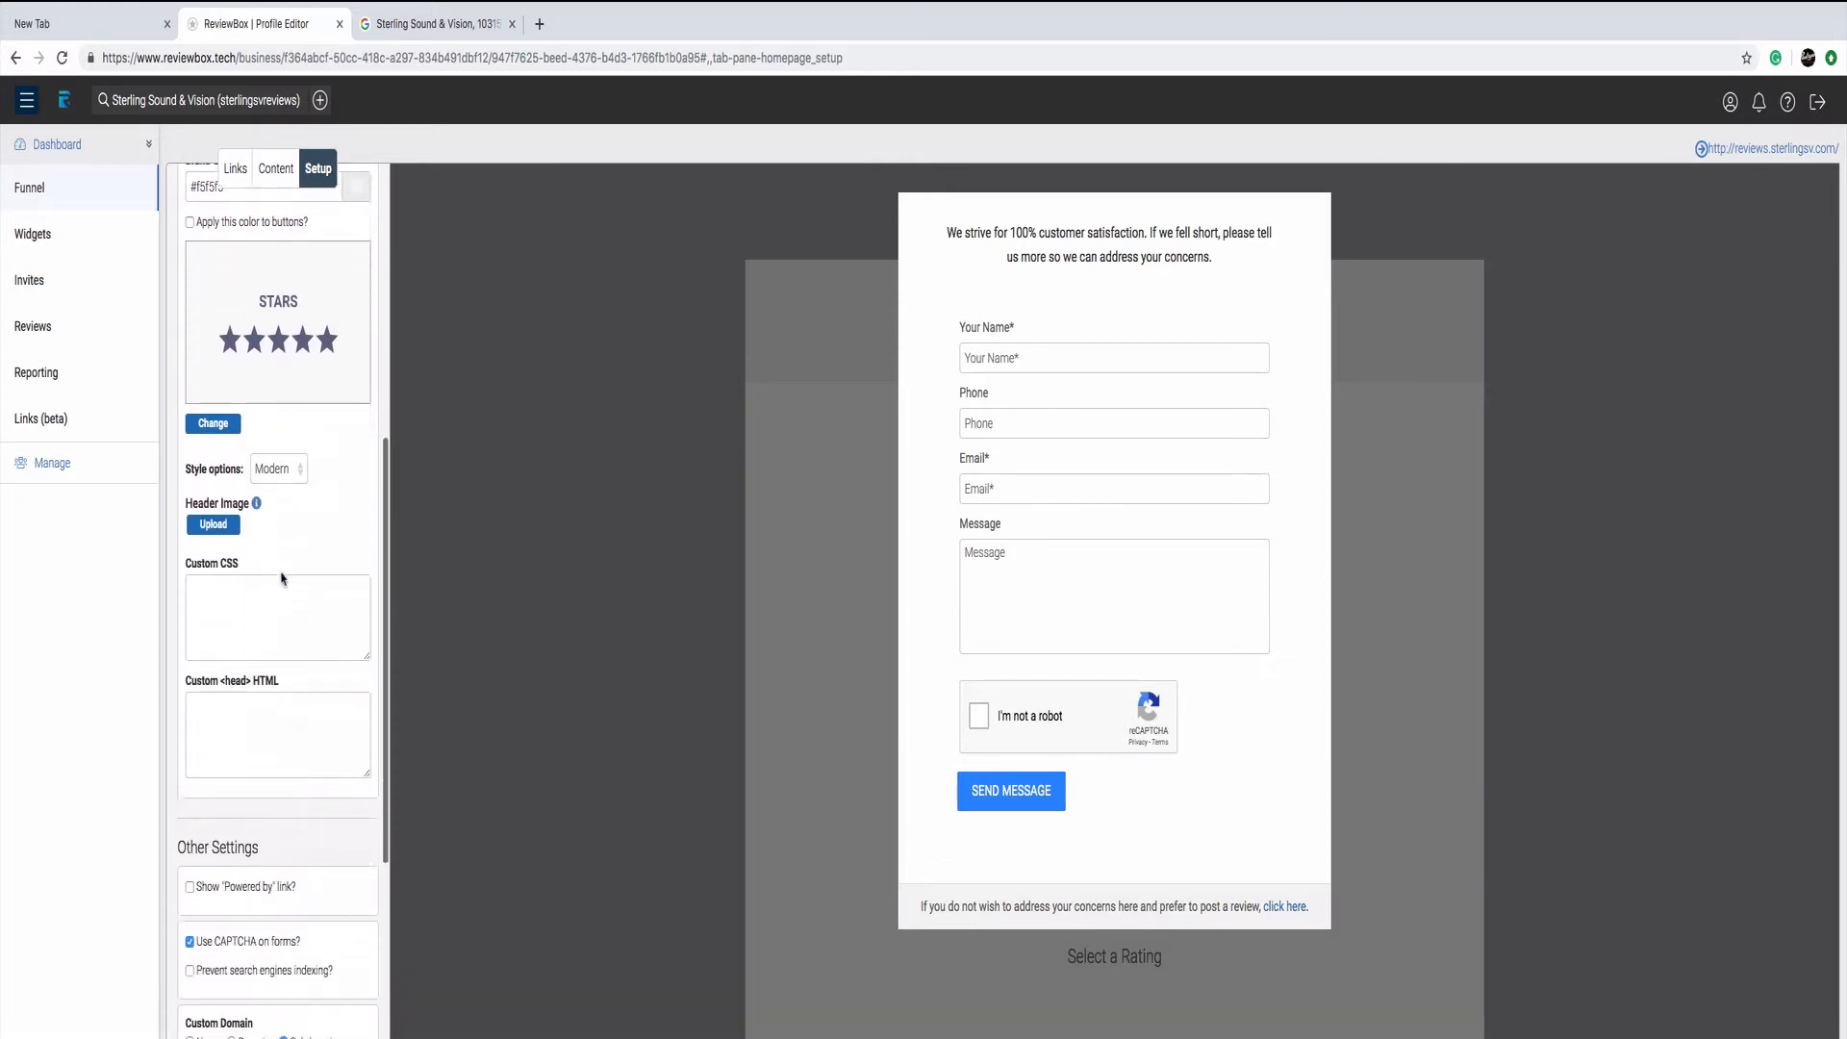
scroll(281, 578, down, 4)
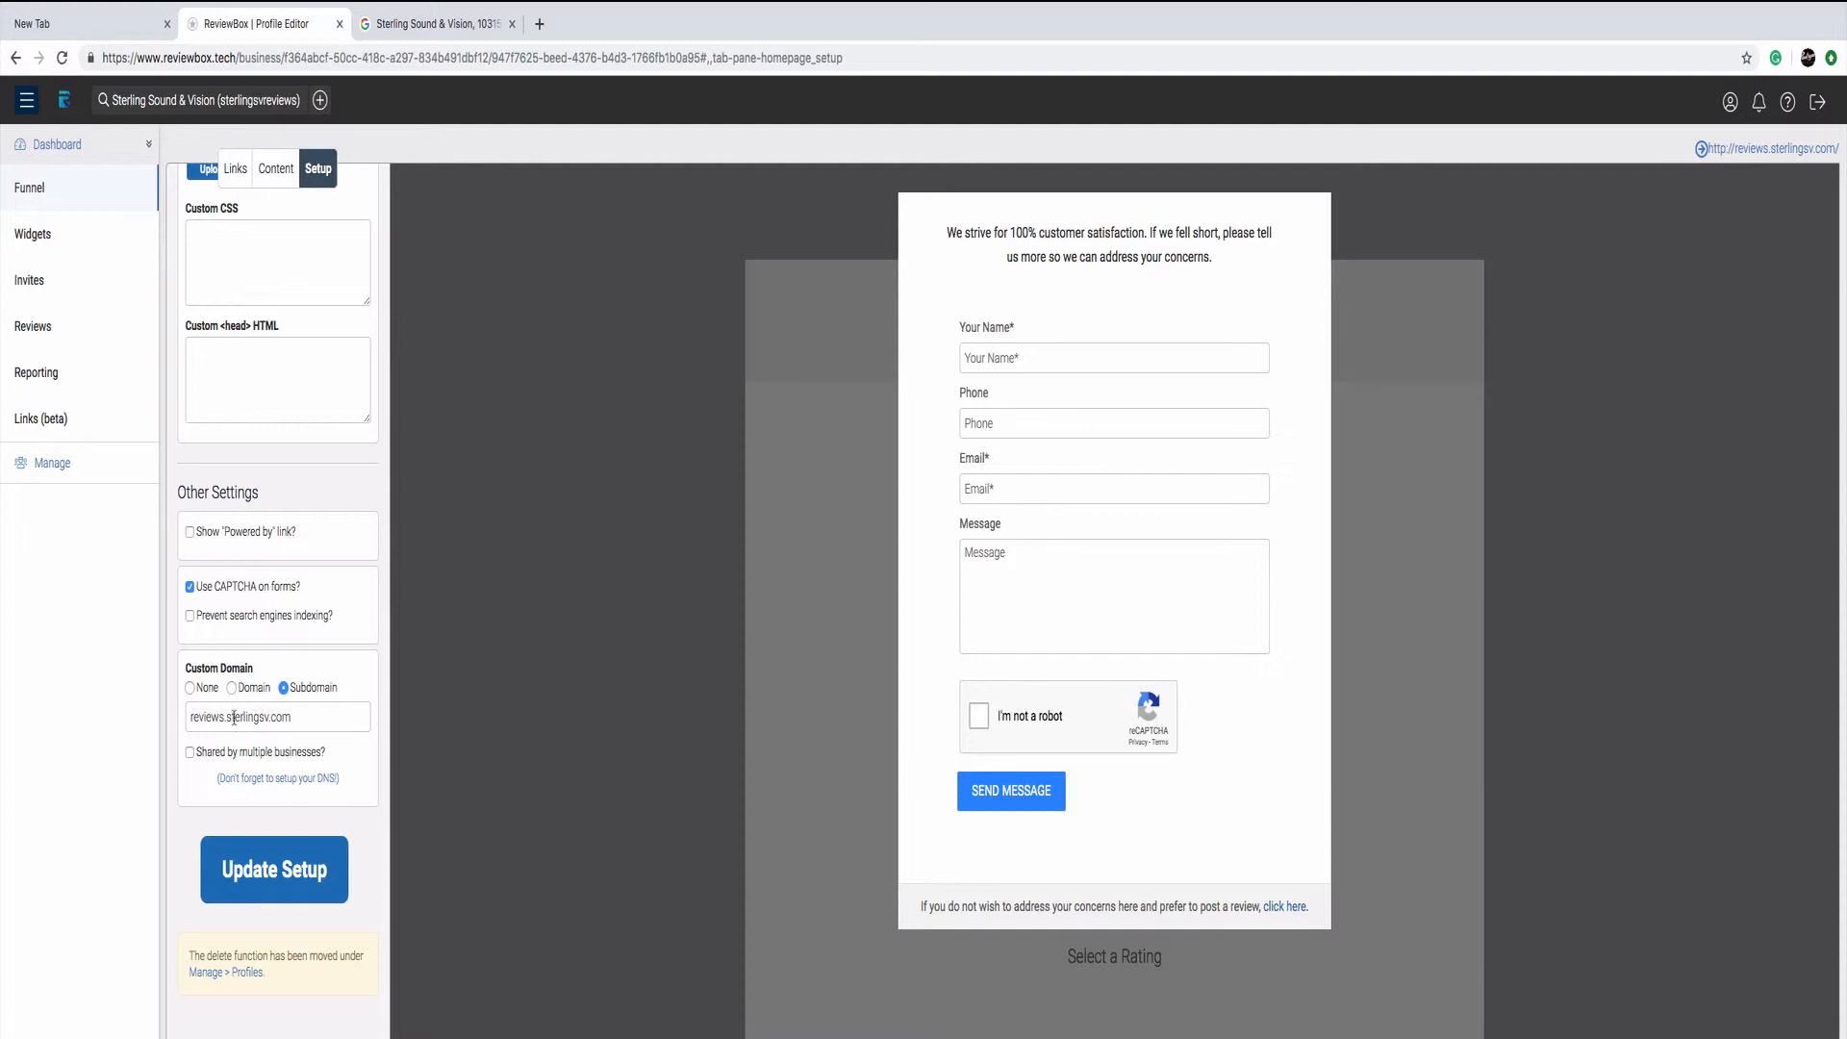
View the live review page at reviews.sterlingsv.com in a new browser tab, then return to the profile editor.
click(539, 23)
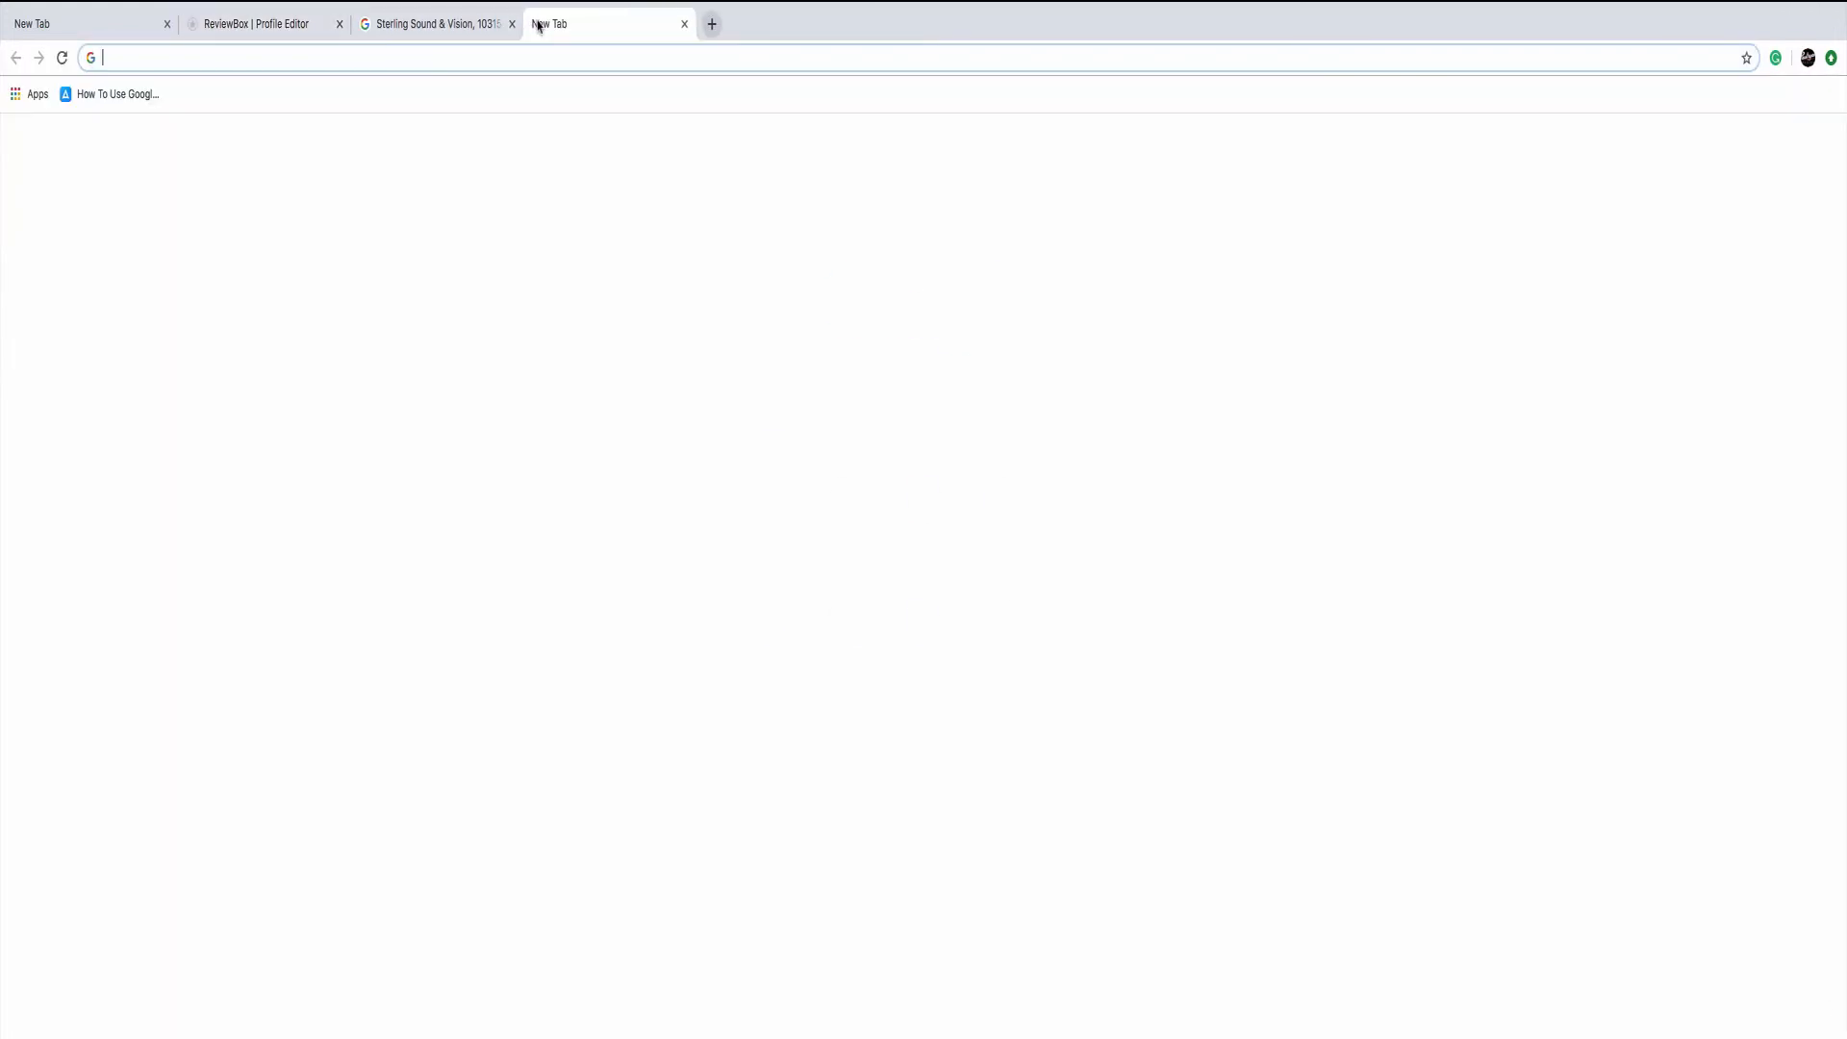
text(reviews)
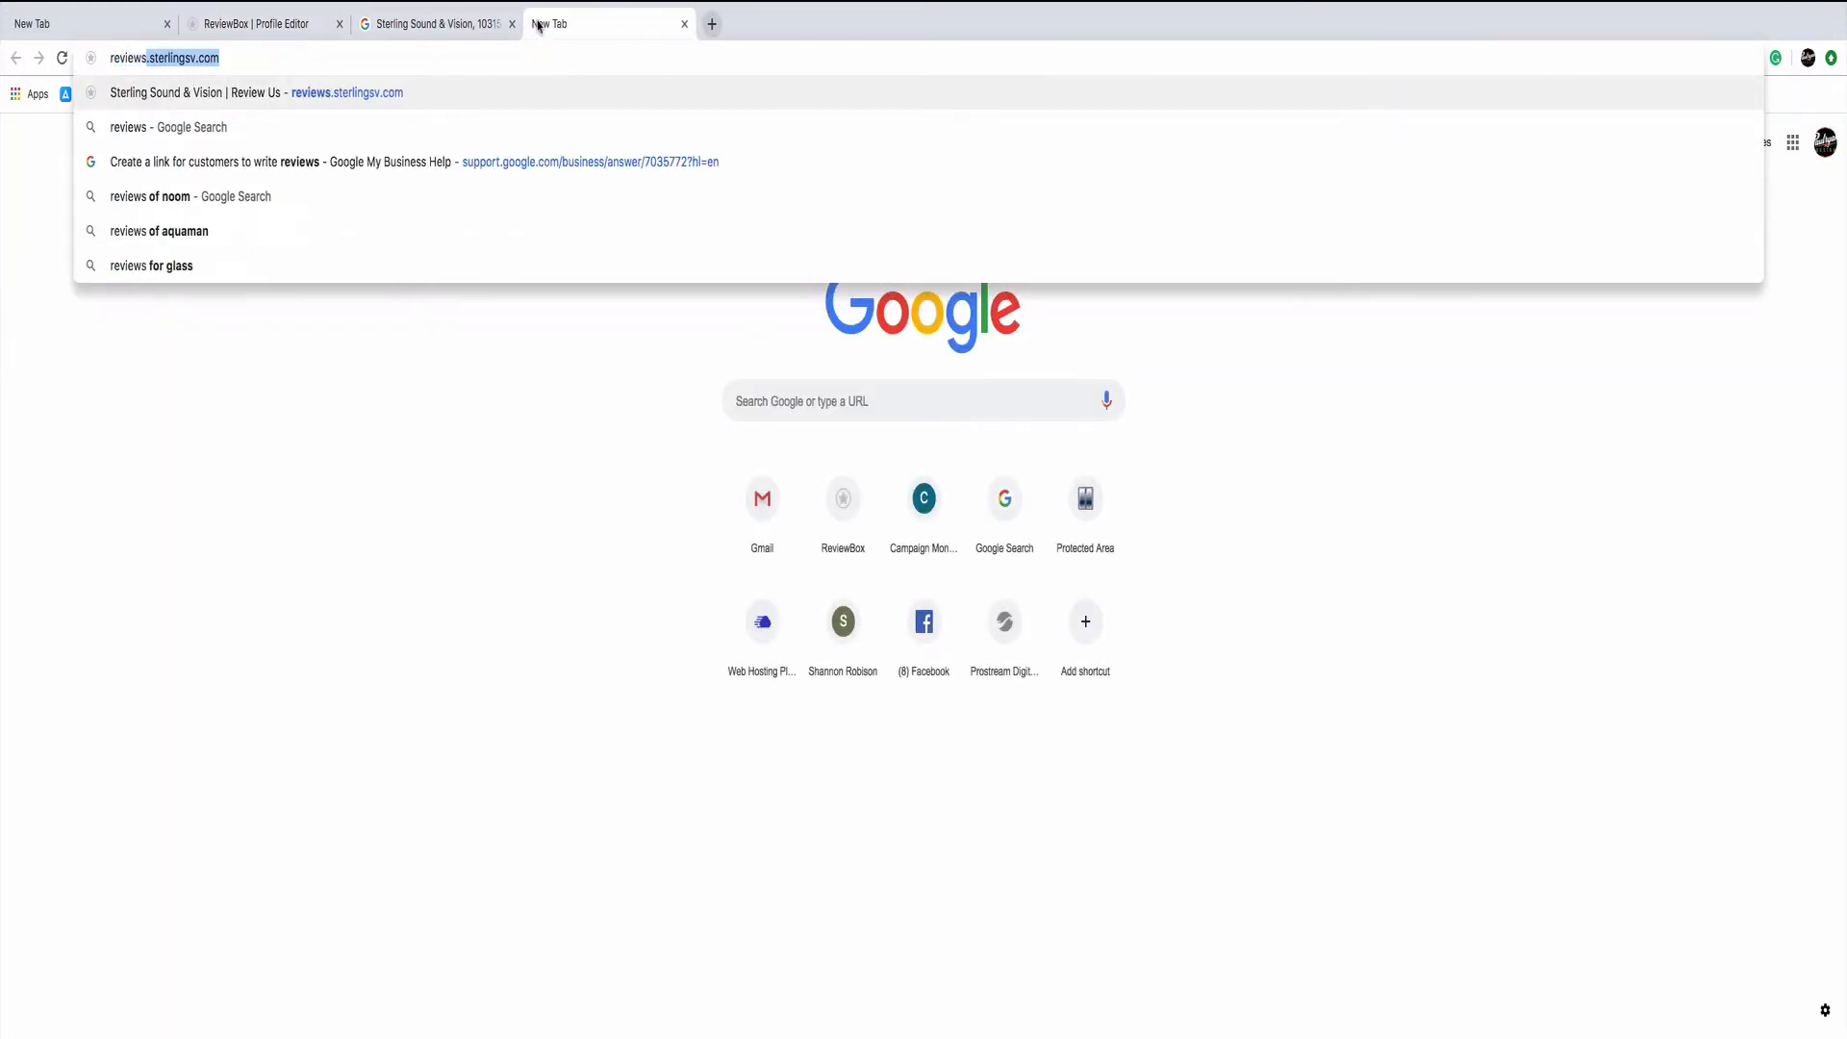
key(Return)
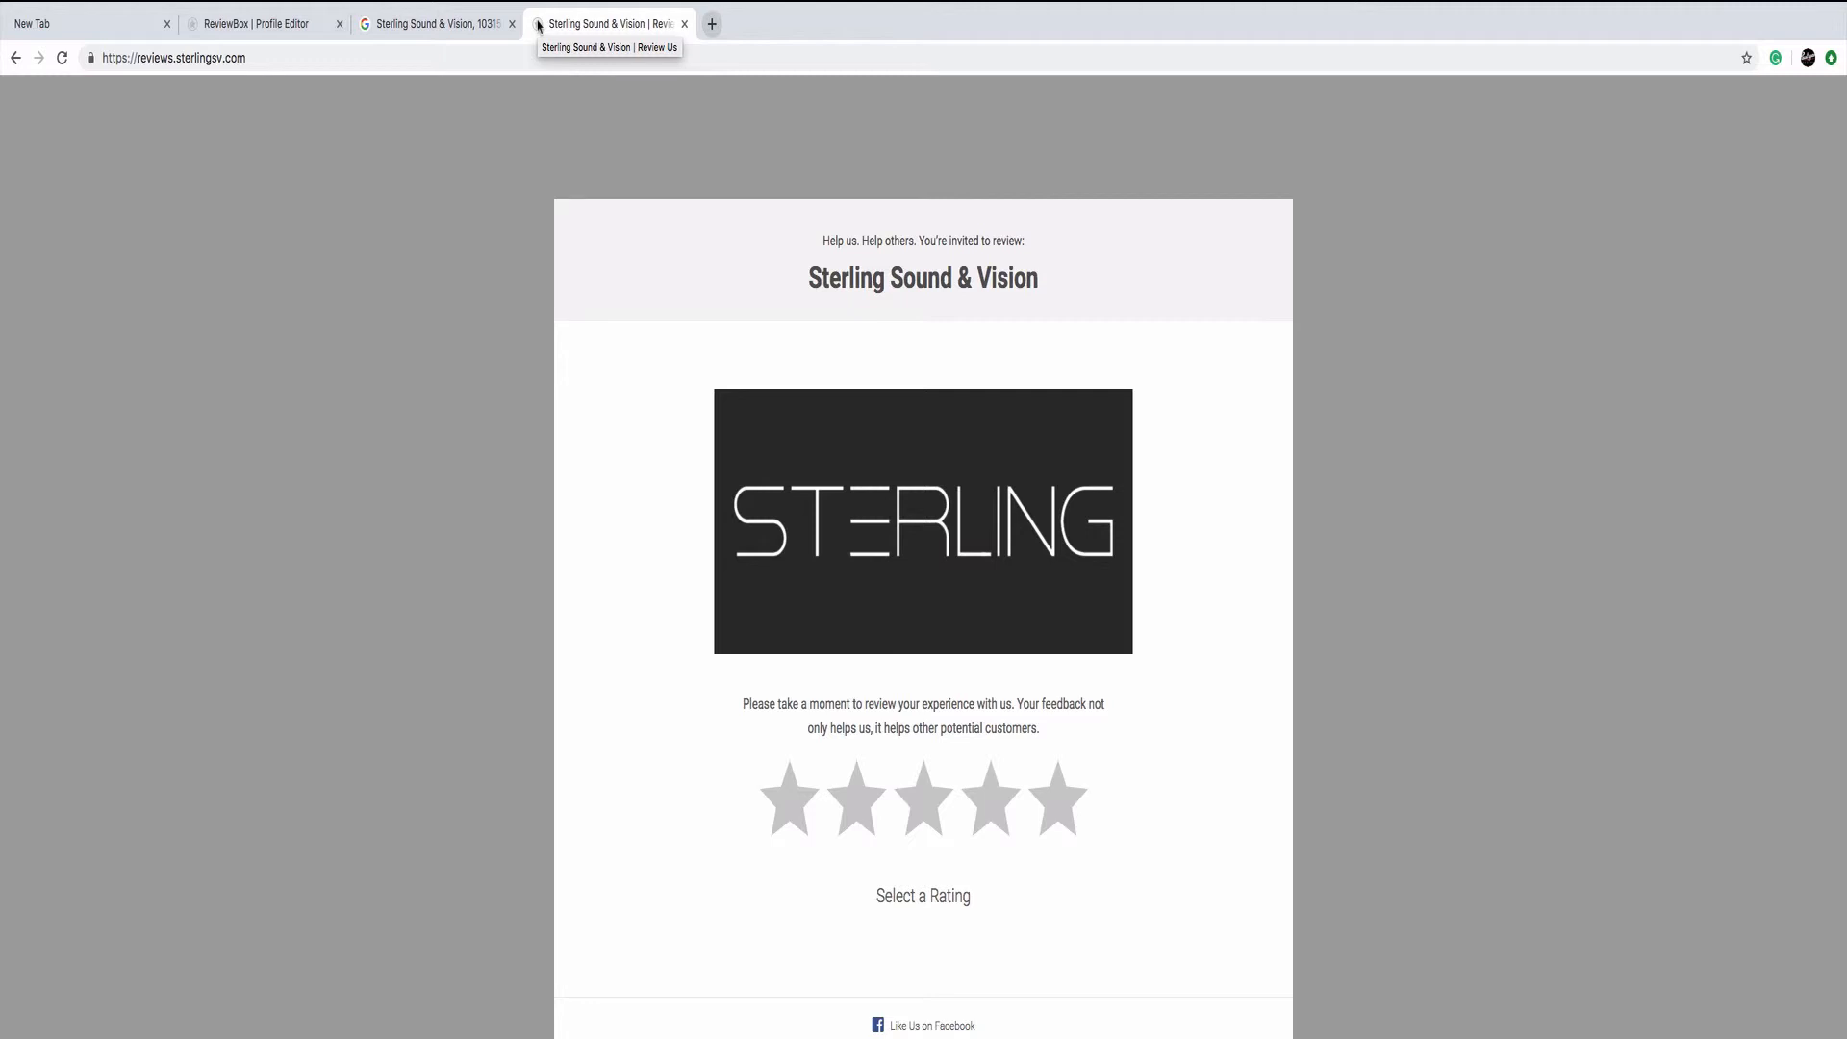
click(438, 24)
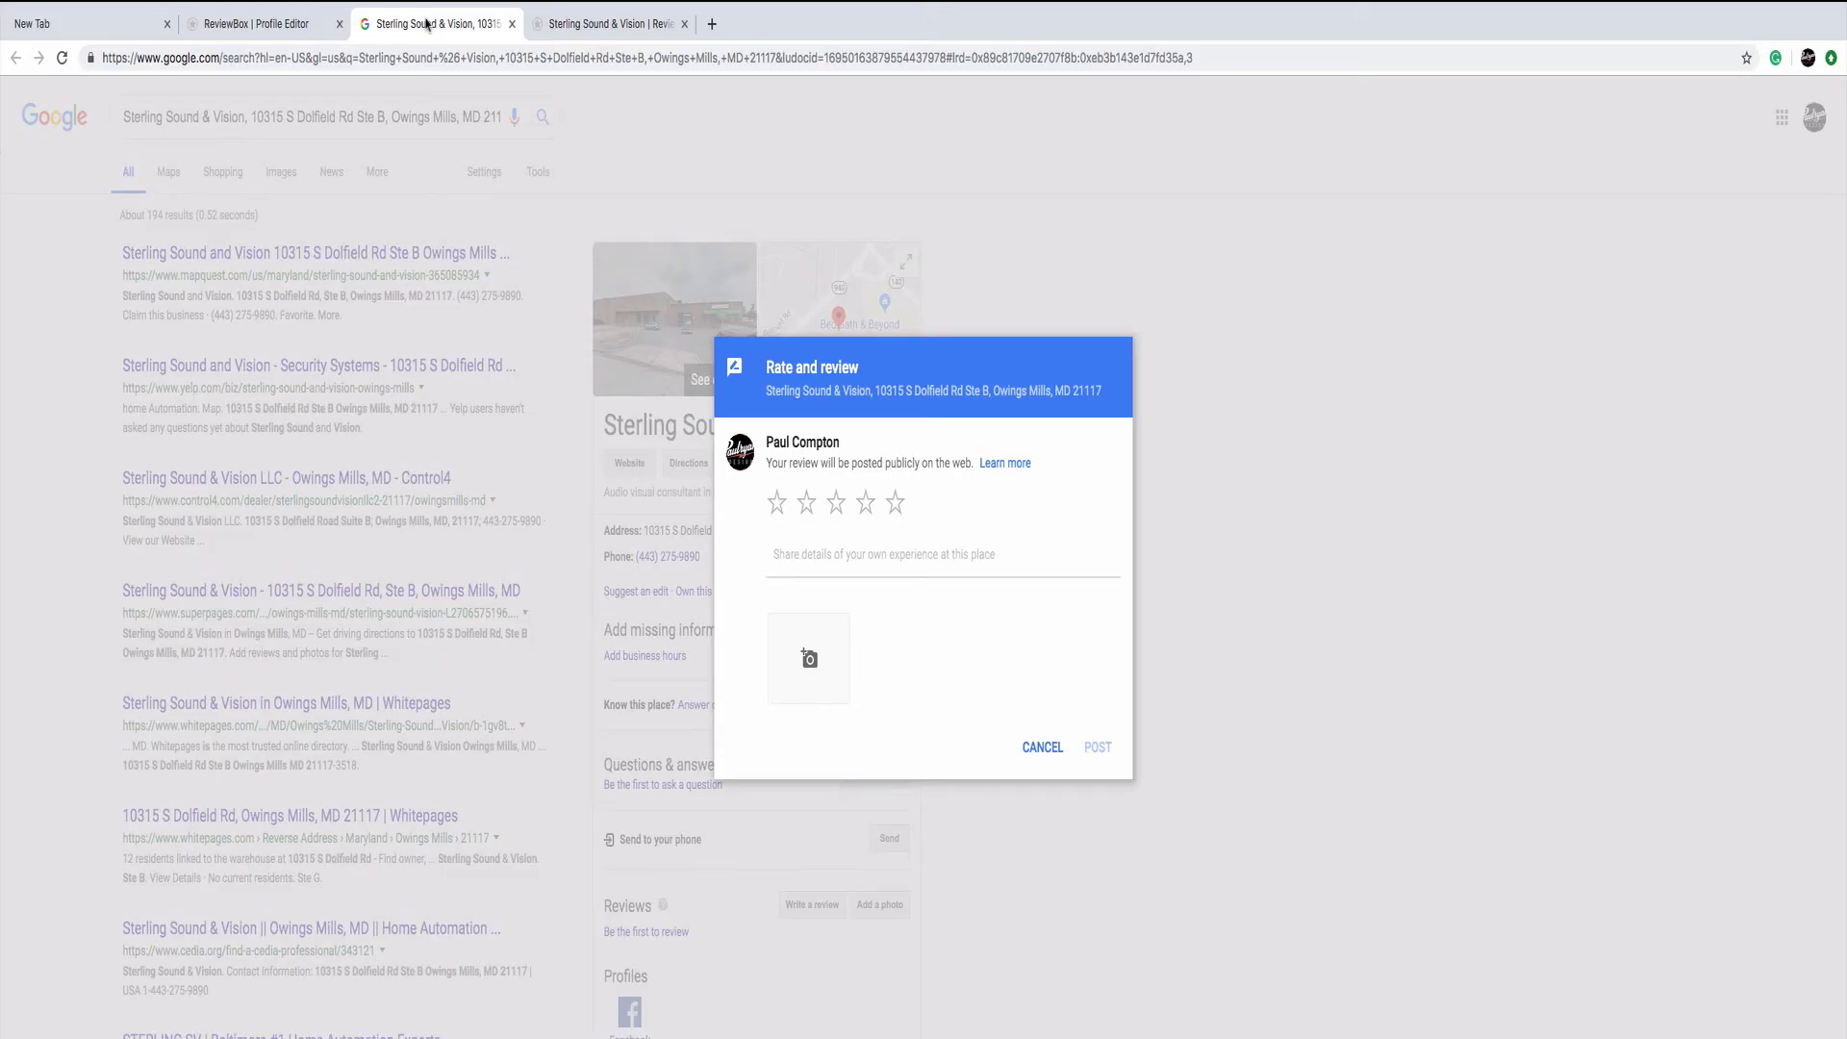
click(286, 26)
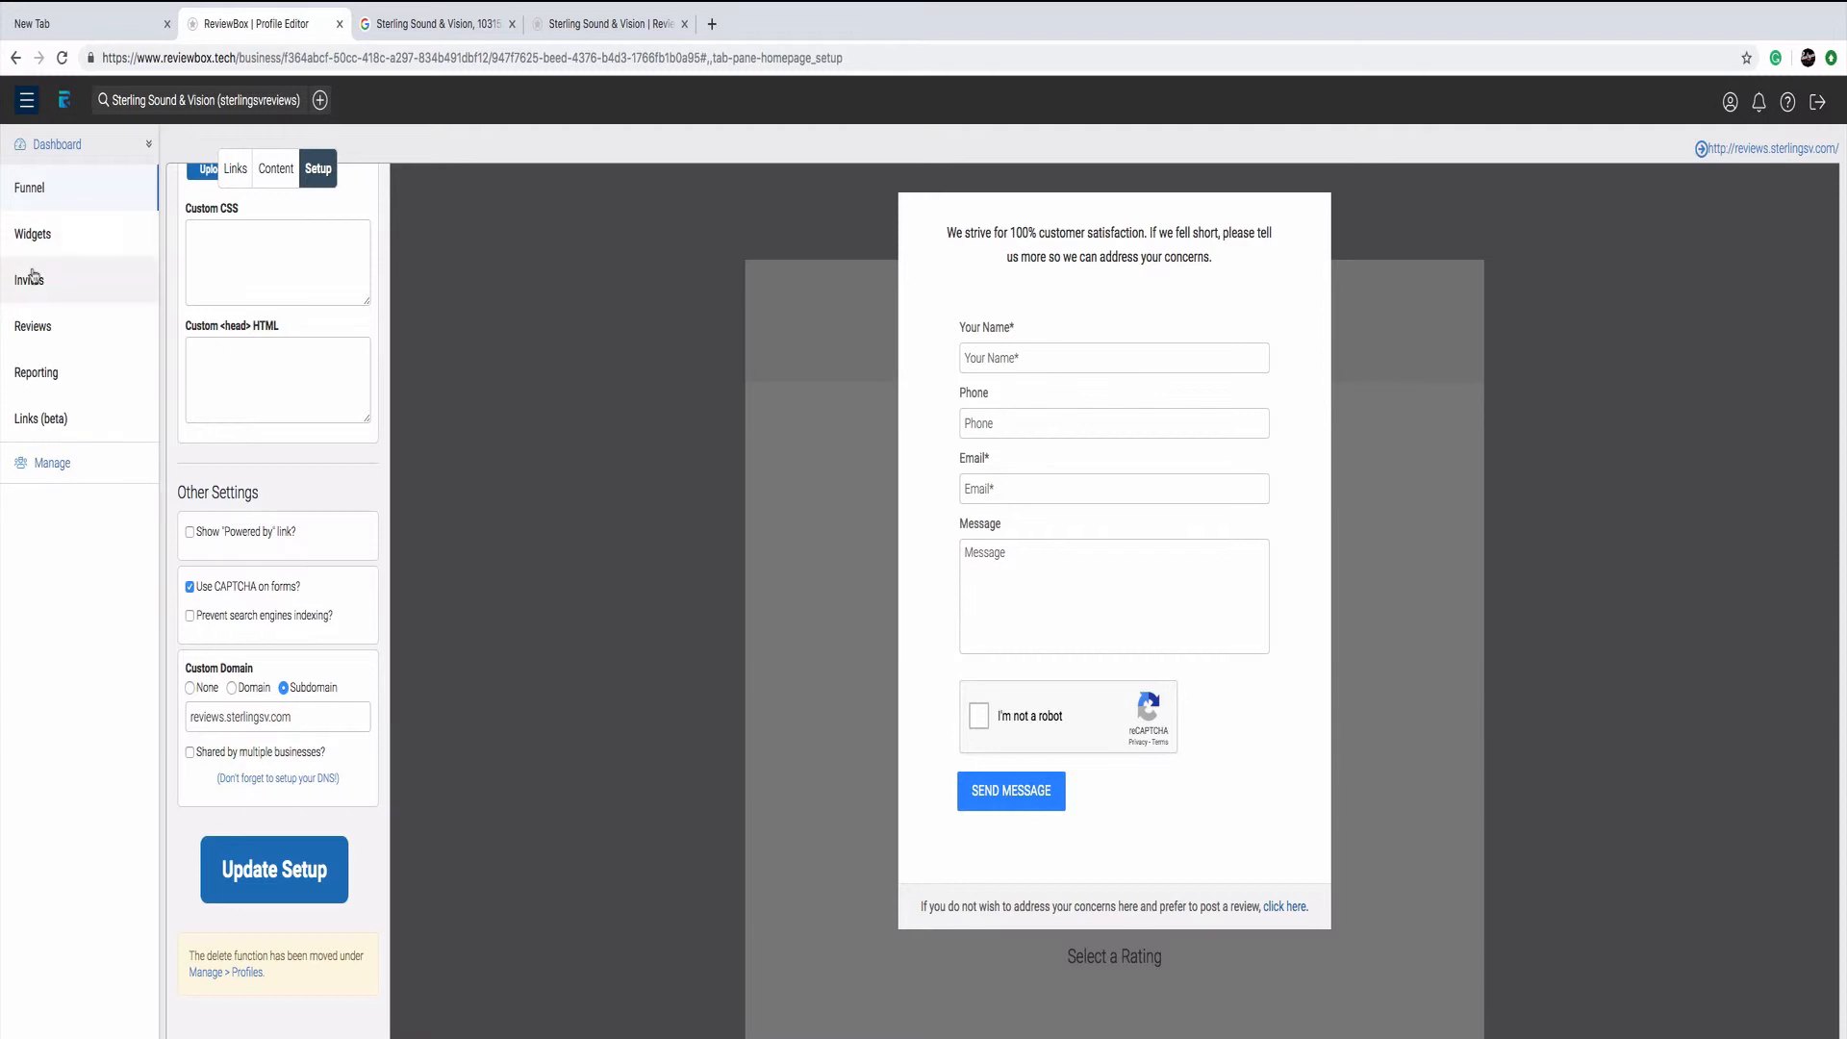
Examine the business's widgets, from the landing page embed code and email signature snippets to the QR code and "Review us" button.
click(30, 234)
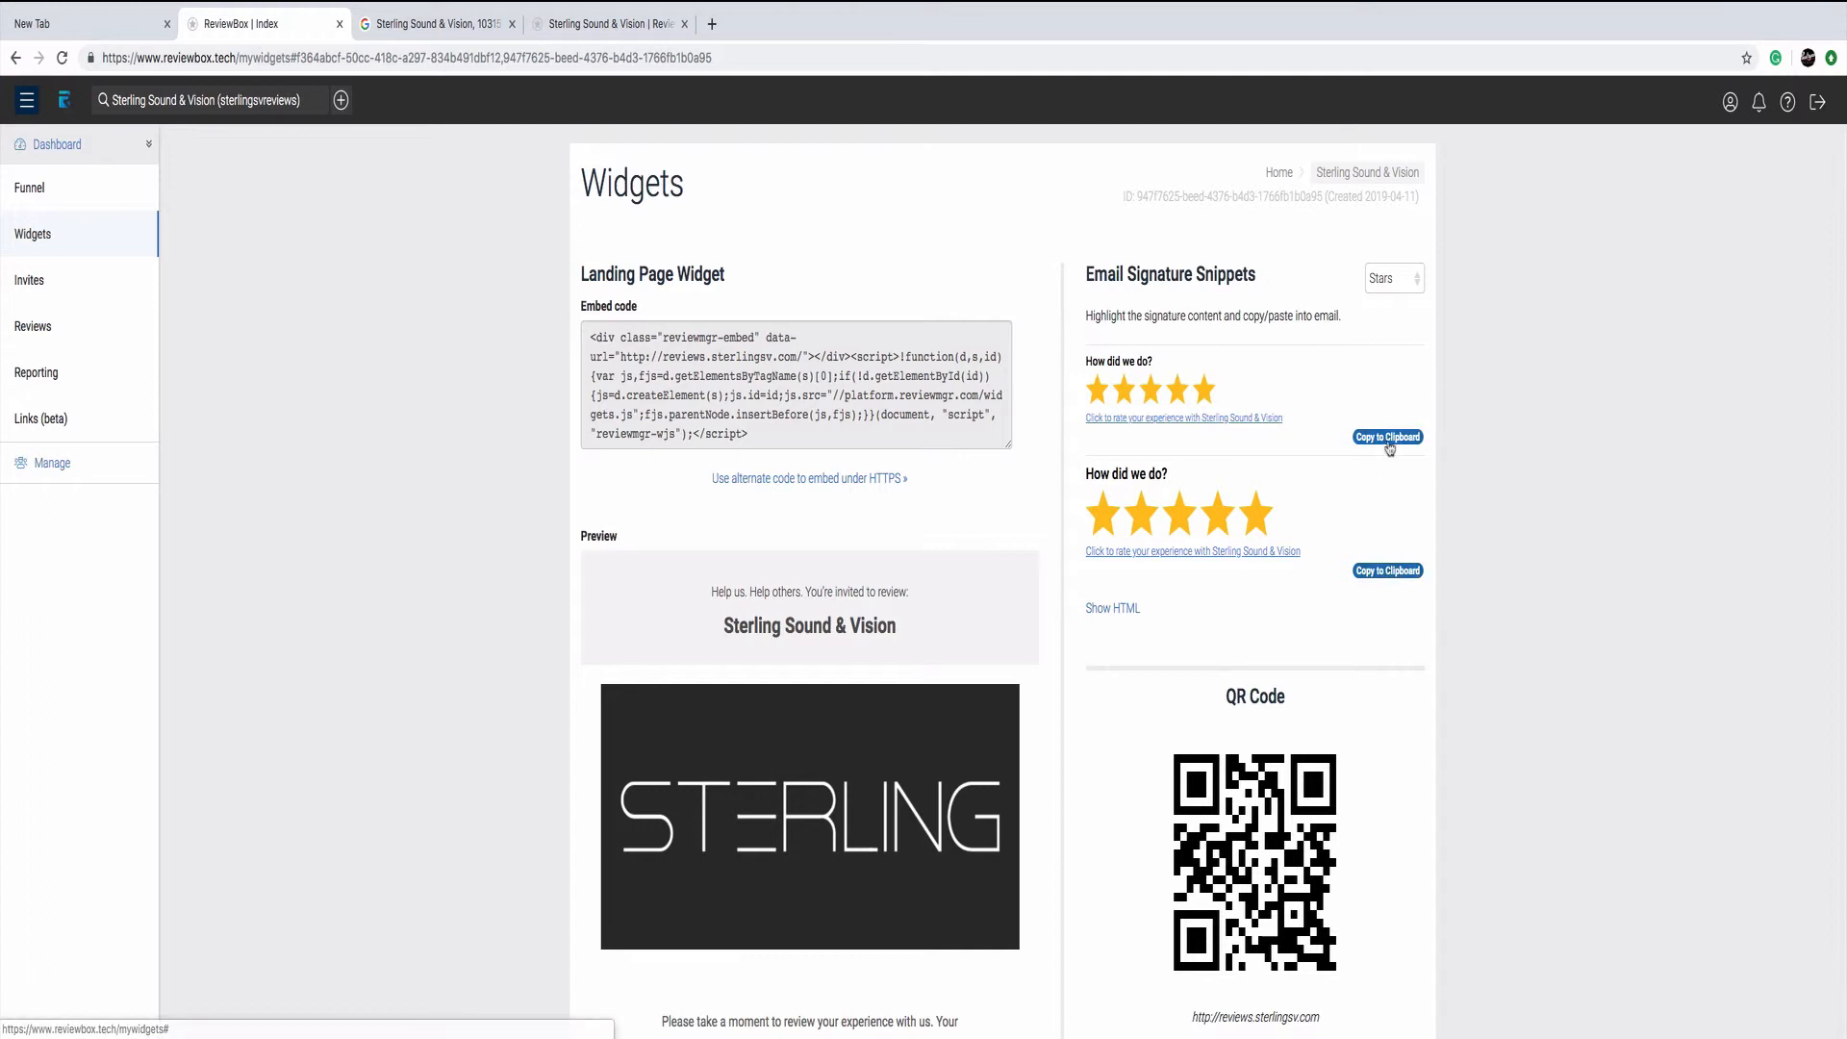
scroll(1022, 573, down, 5)
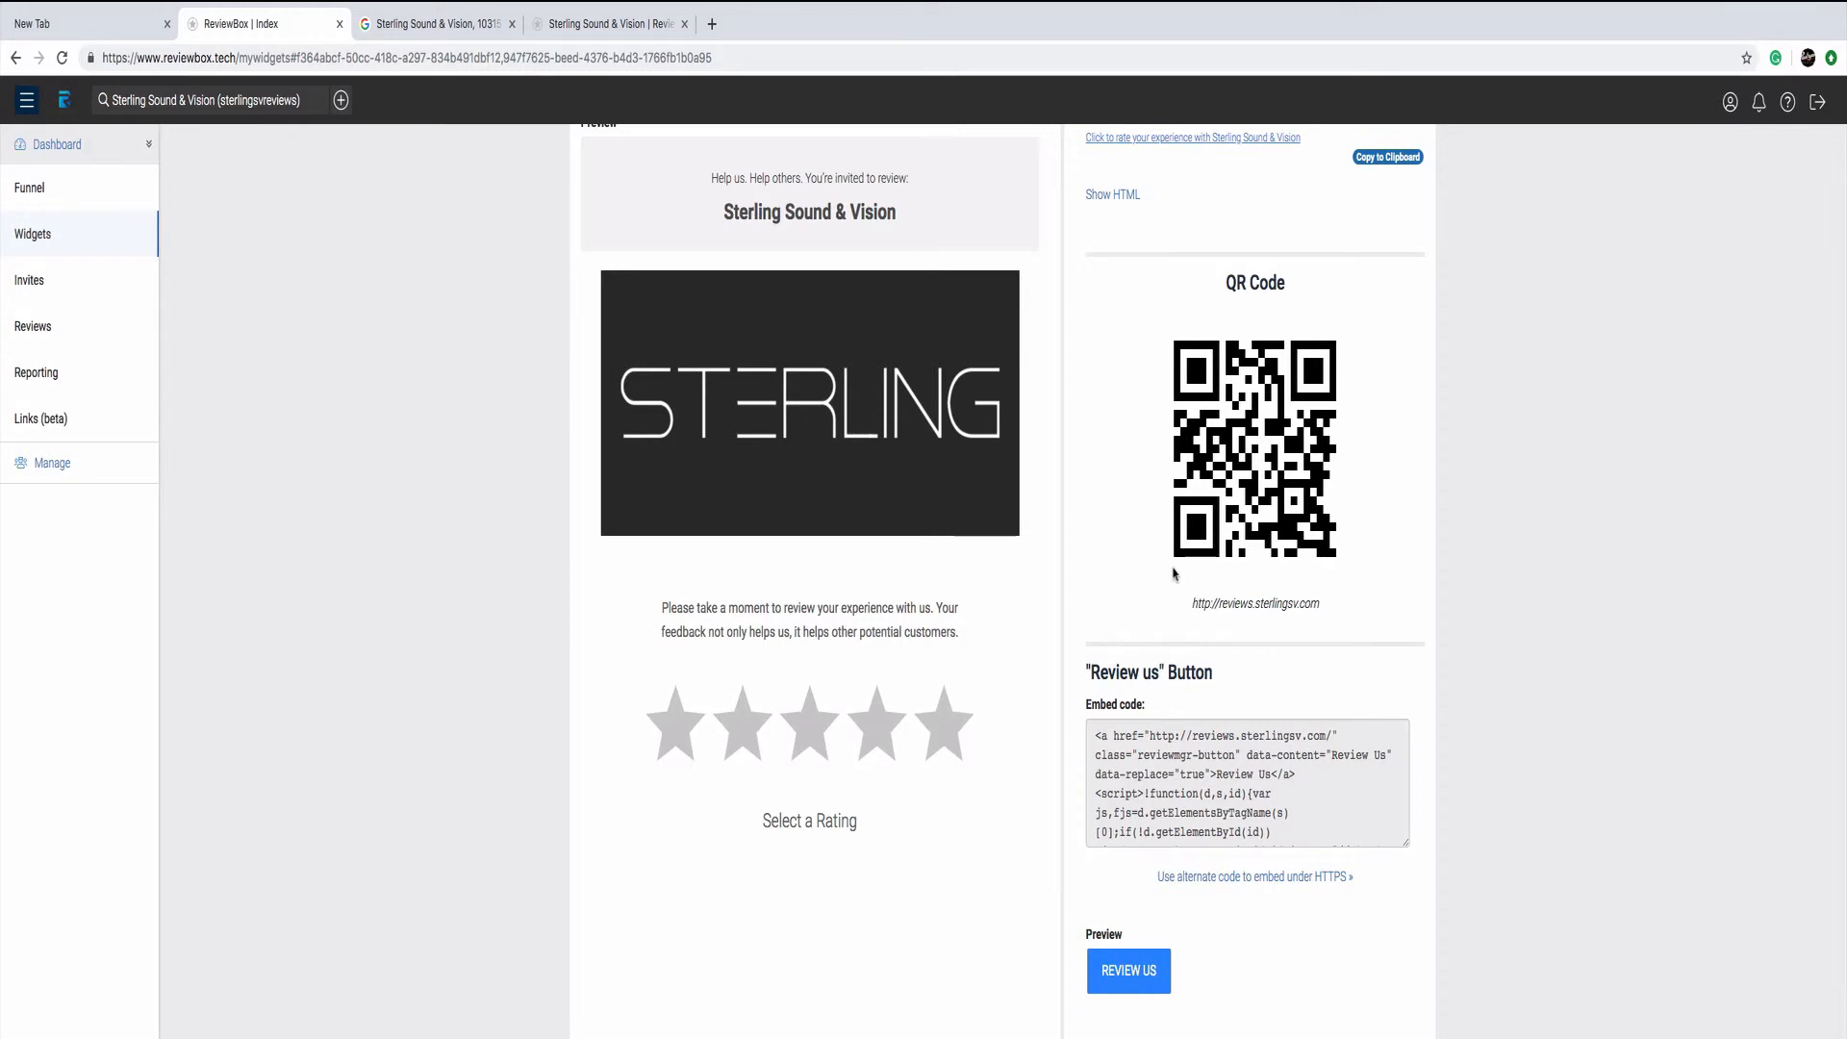
scroll(1173, 574, up, 1)
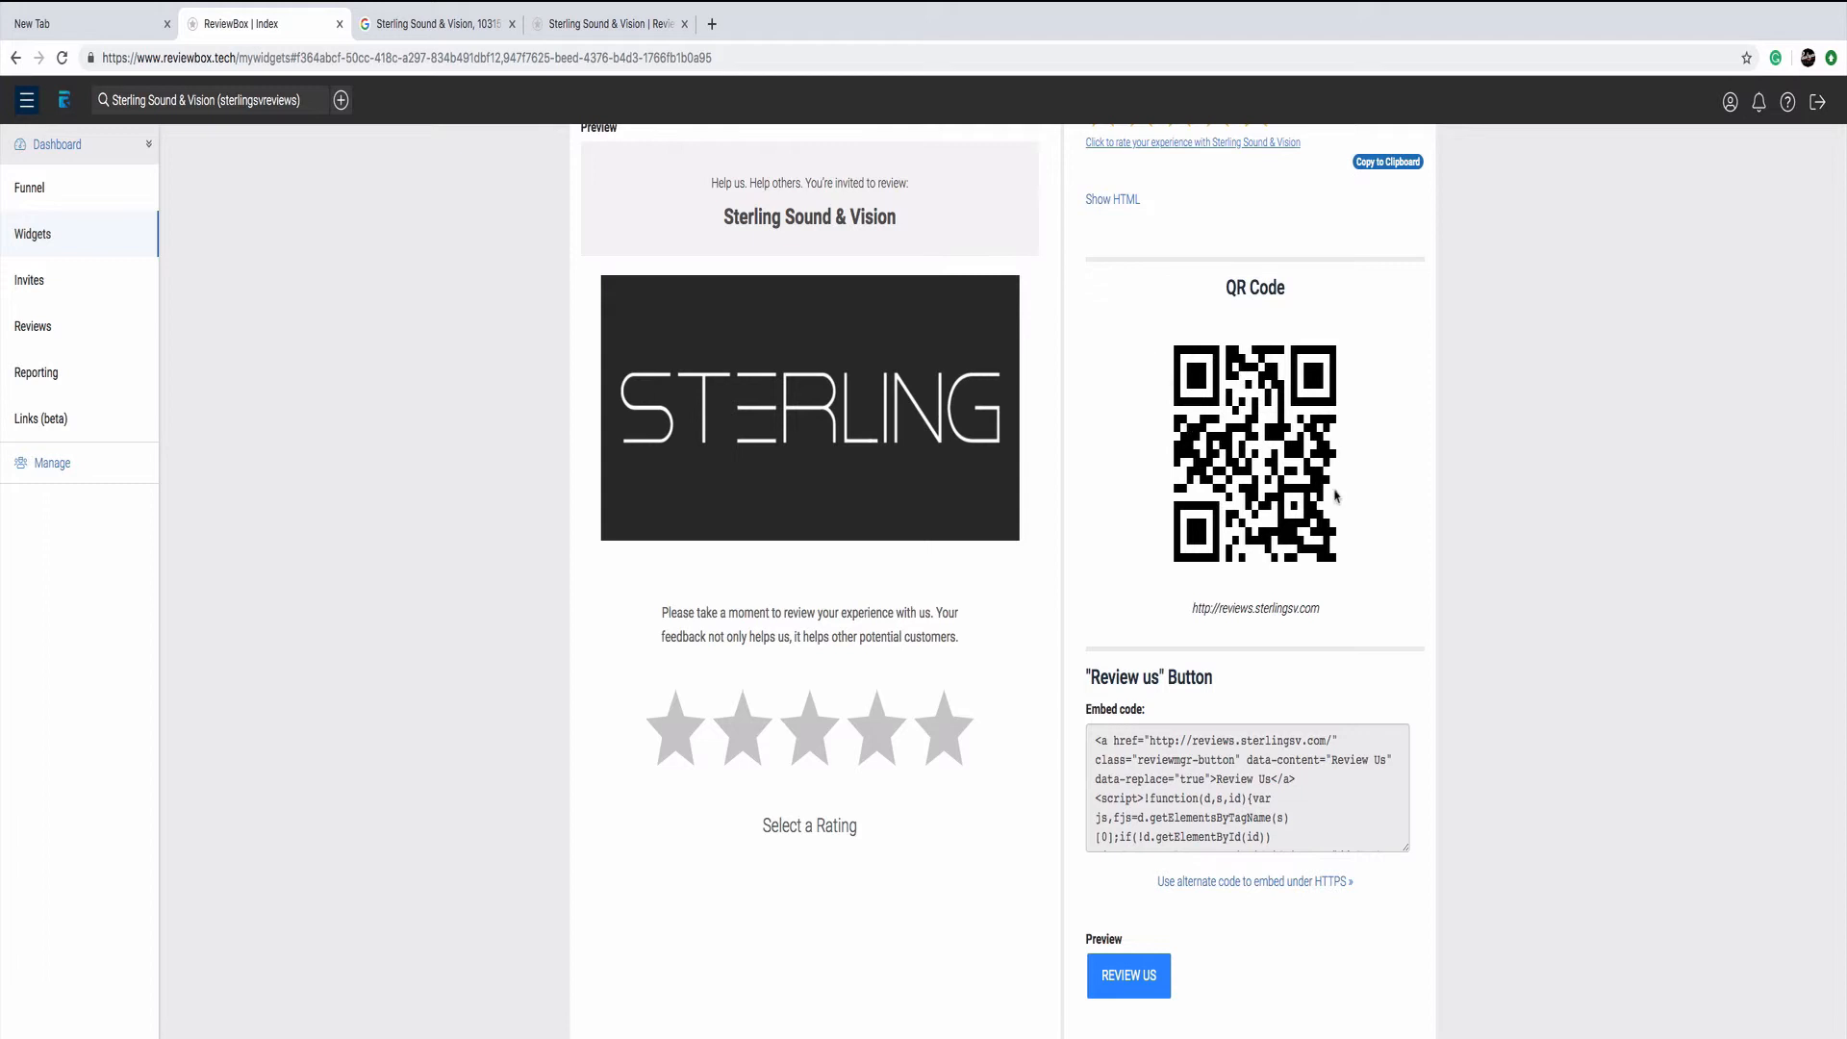
scroll(952, 444, up, 5)
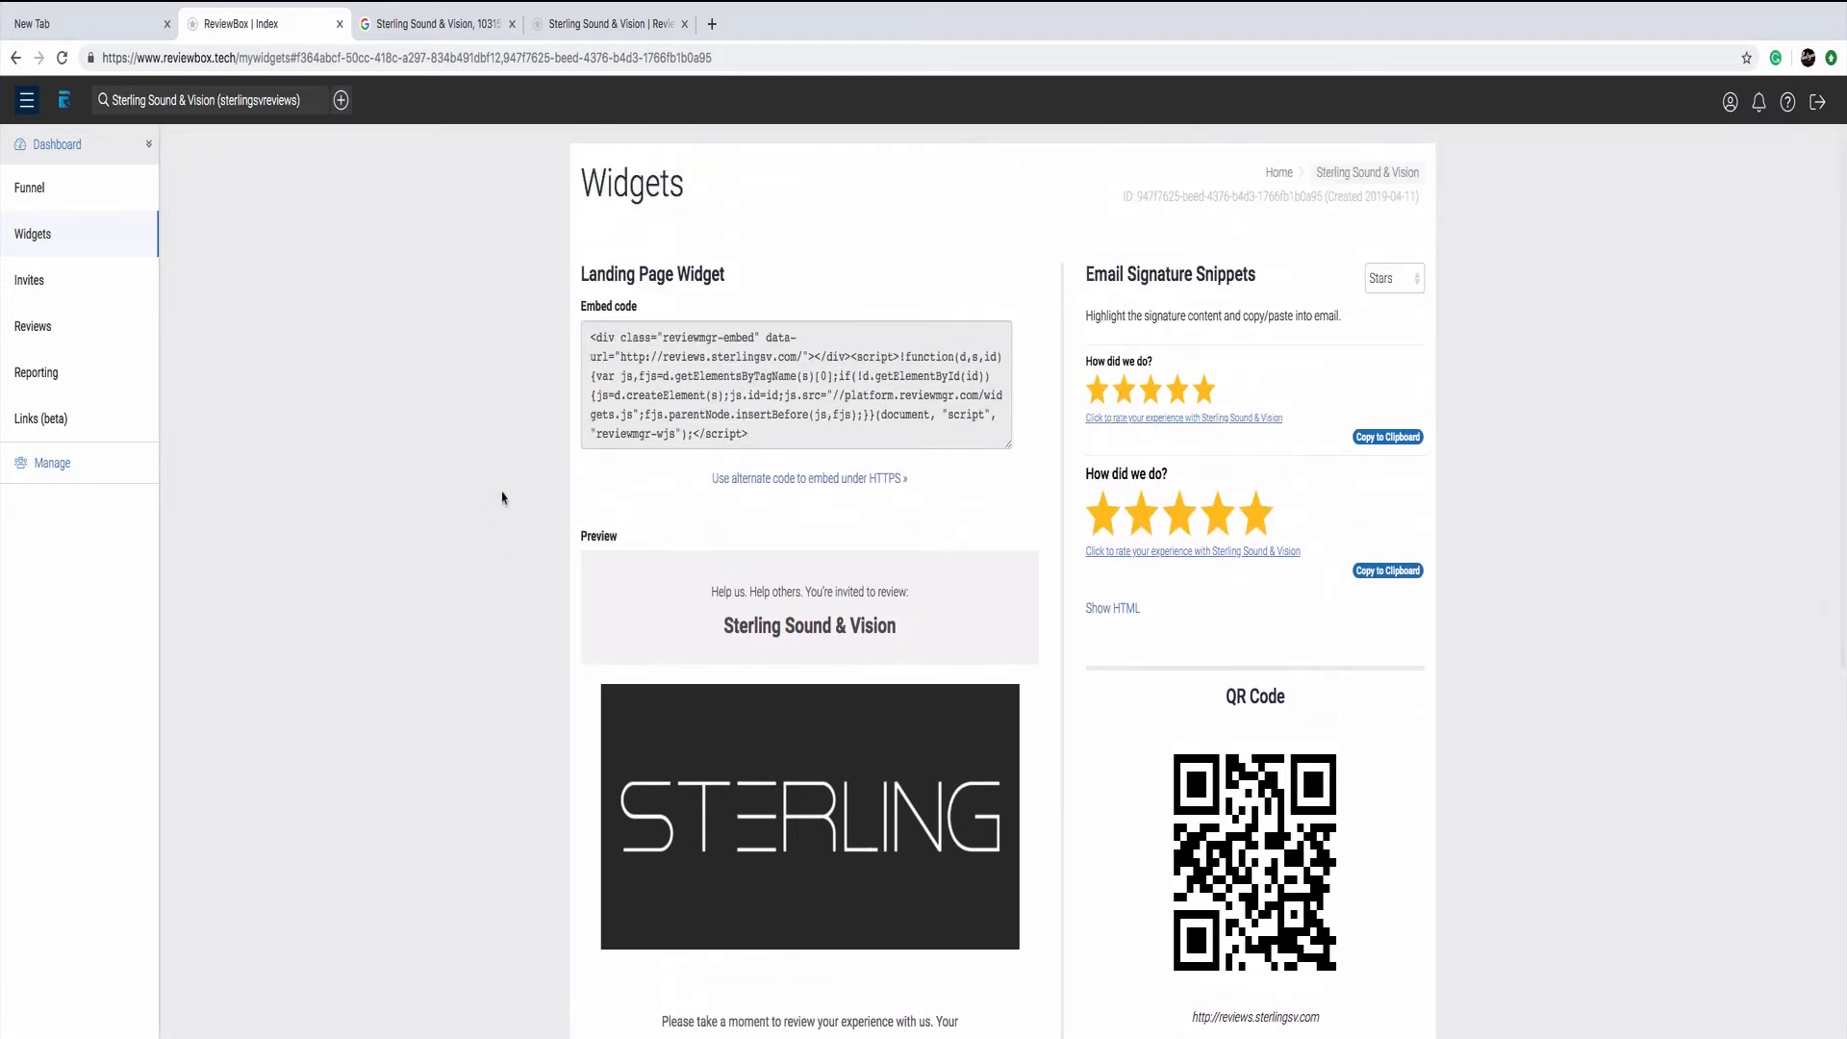
Examine the review invite setup for both email and phone/text campaigns, ending back on the email campaign form.
click(39, 284)
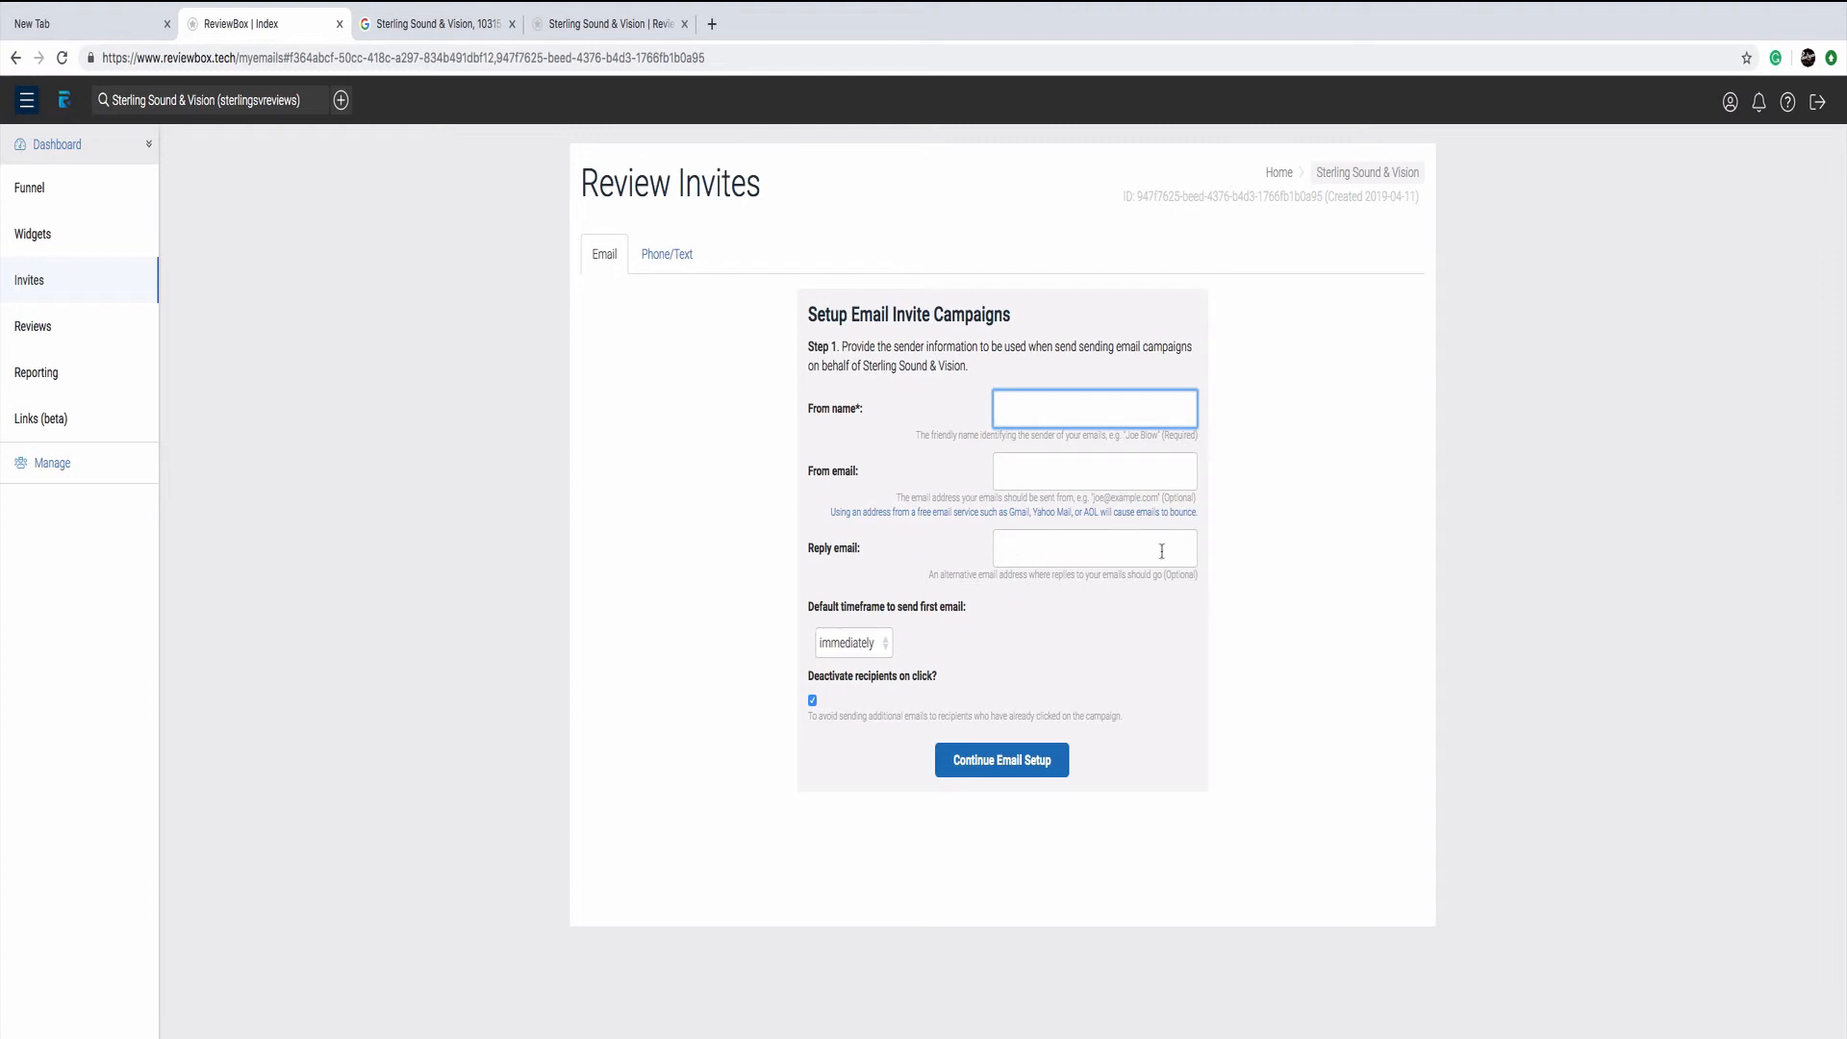
click(670, 256)
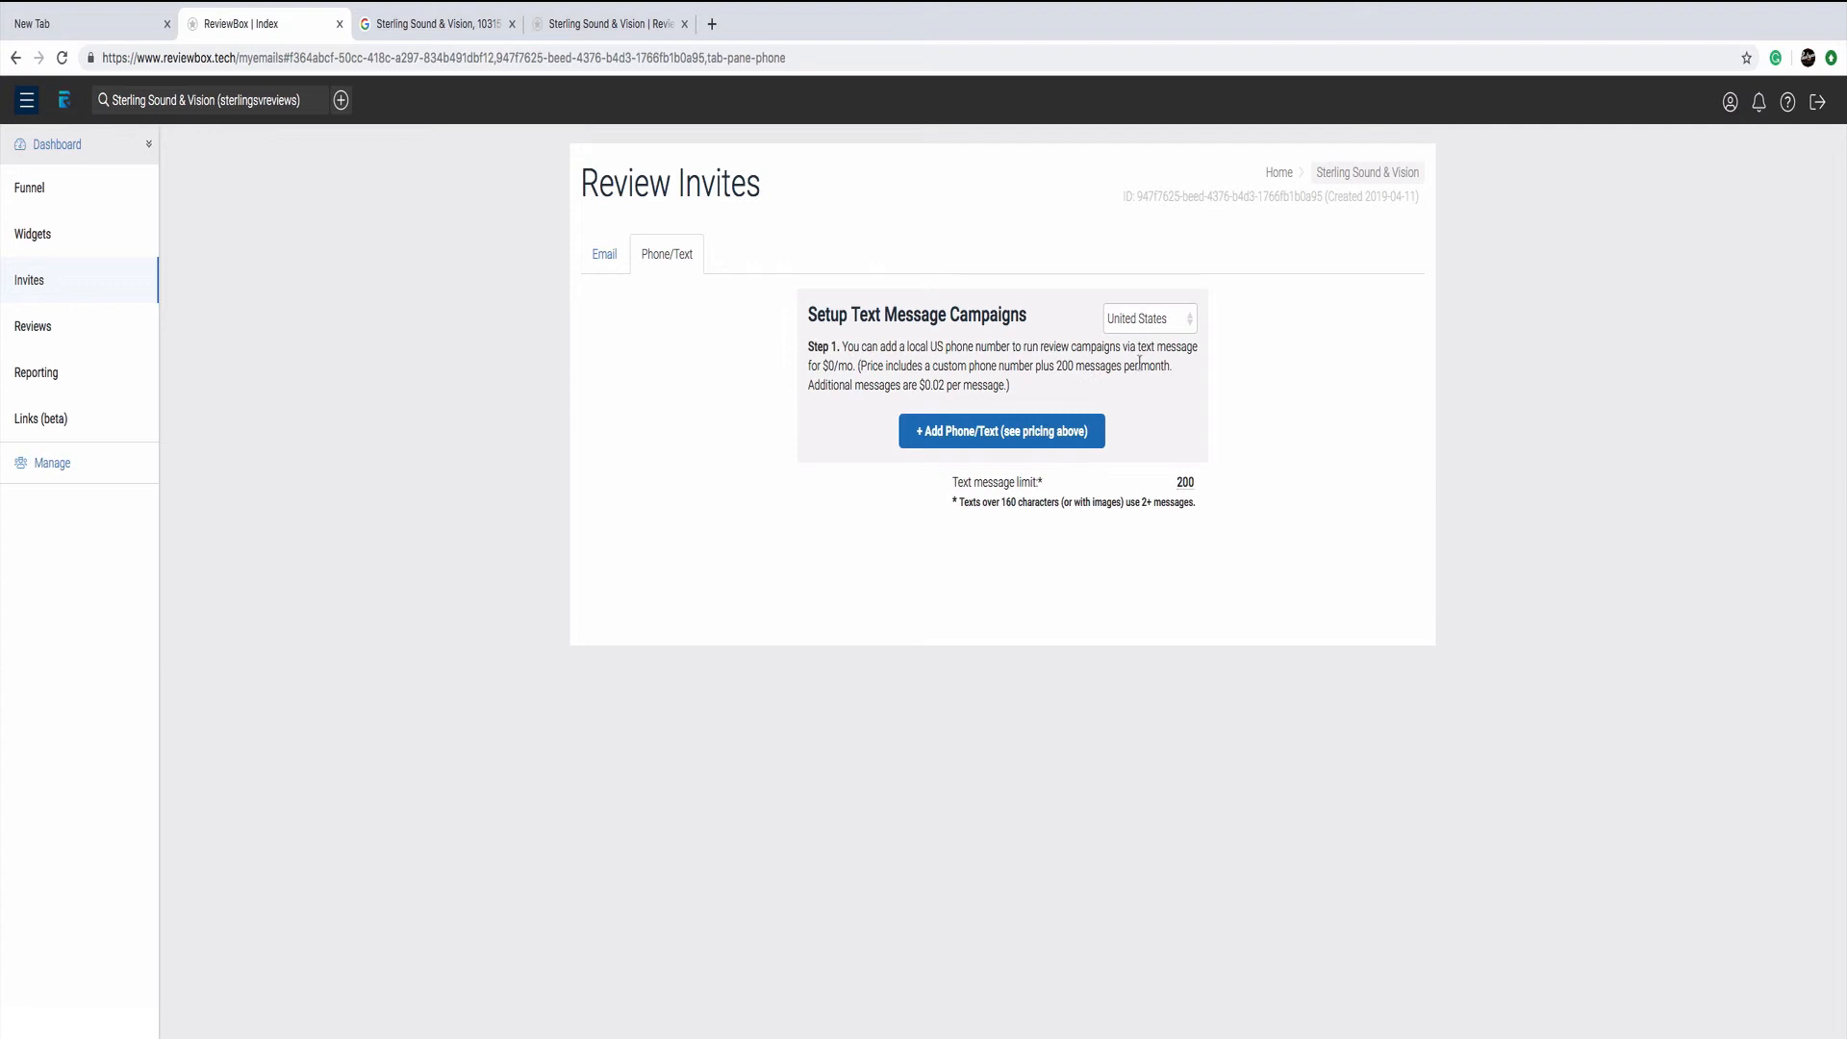
drag(946, 384, 927, 381)
click(604, 254)
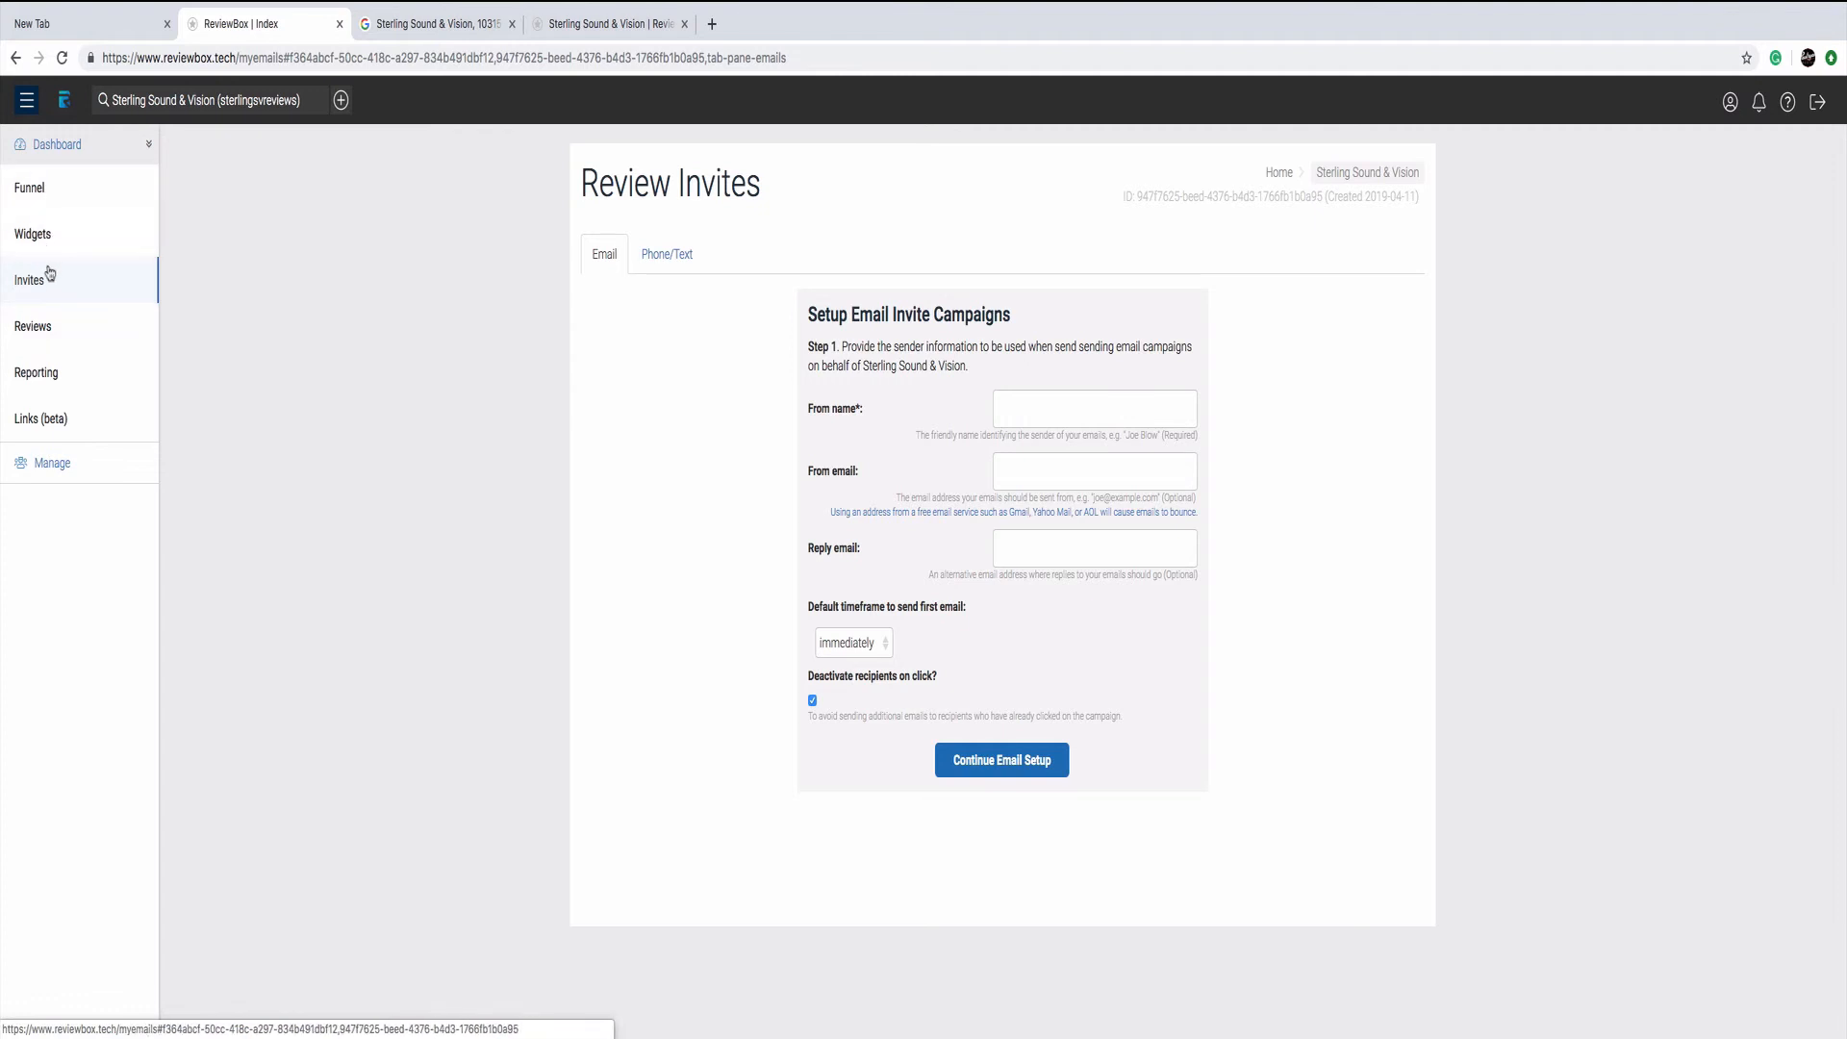
View the list of all reviews and examine the reporting analytics for Overall Reputation and Review Activity.
click(43, 328)
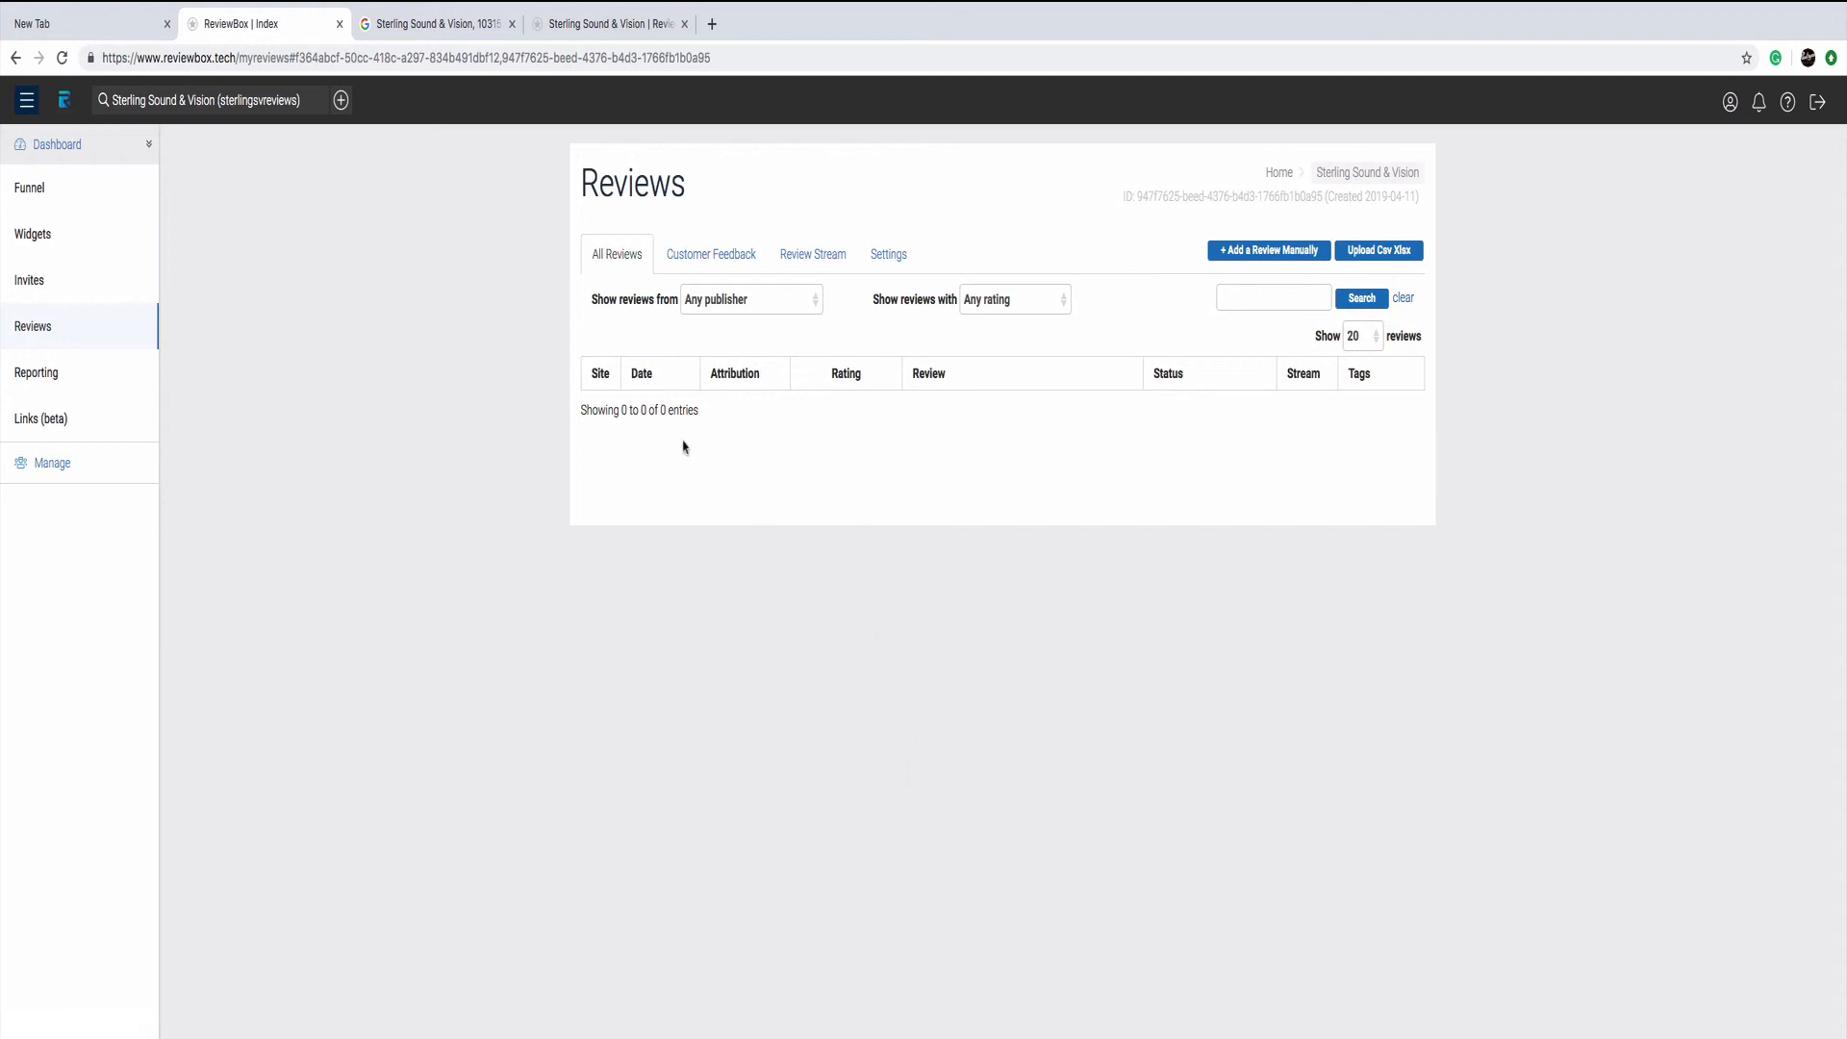
click(53, 381)
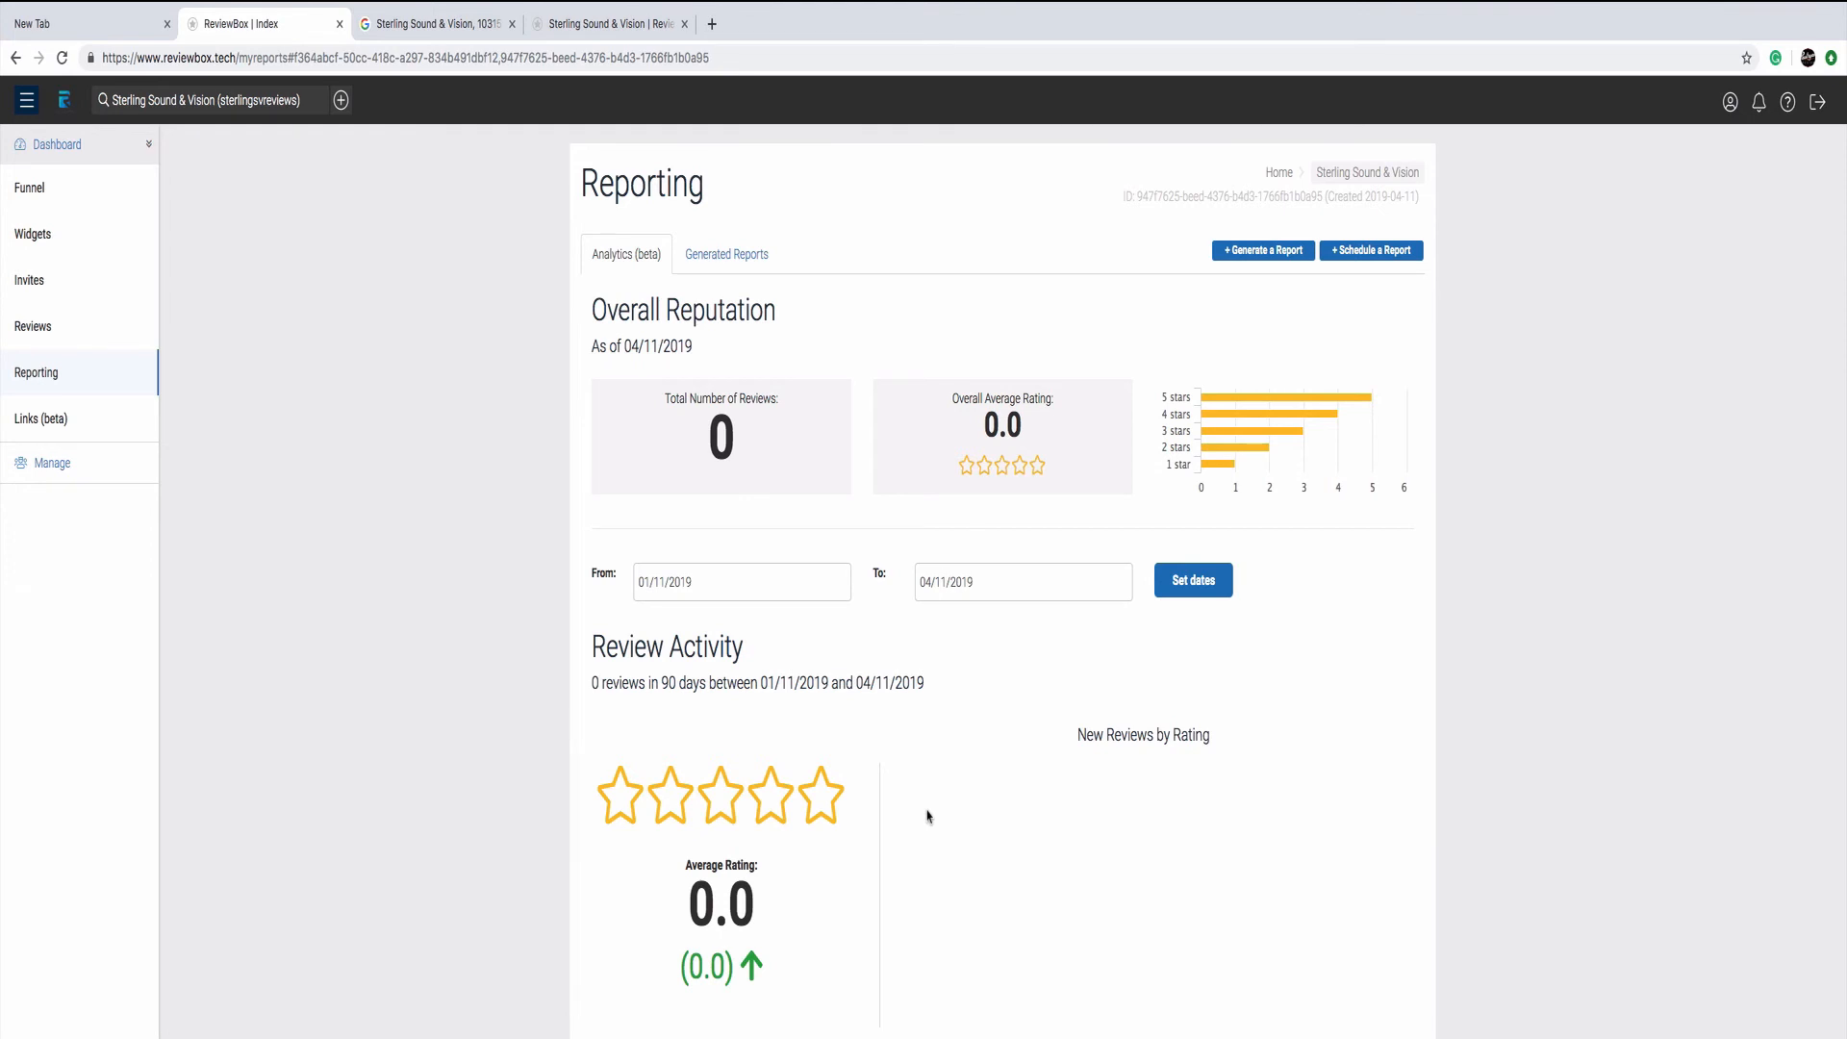
scroll(929, 815, down, 2)
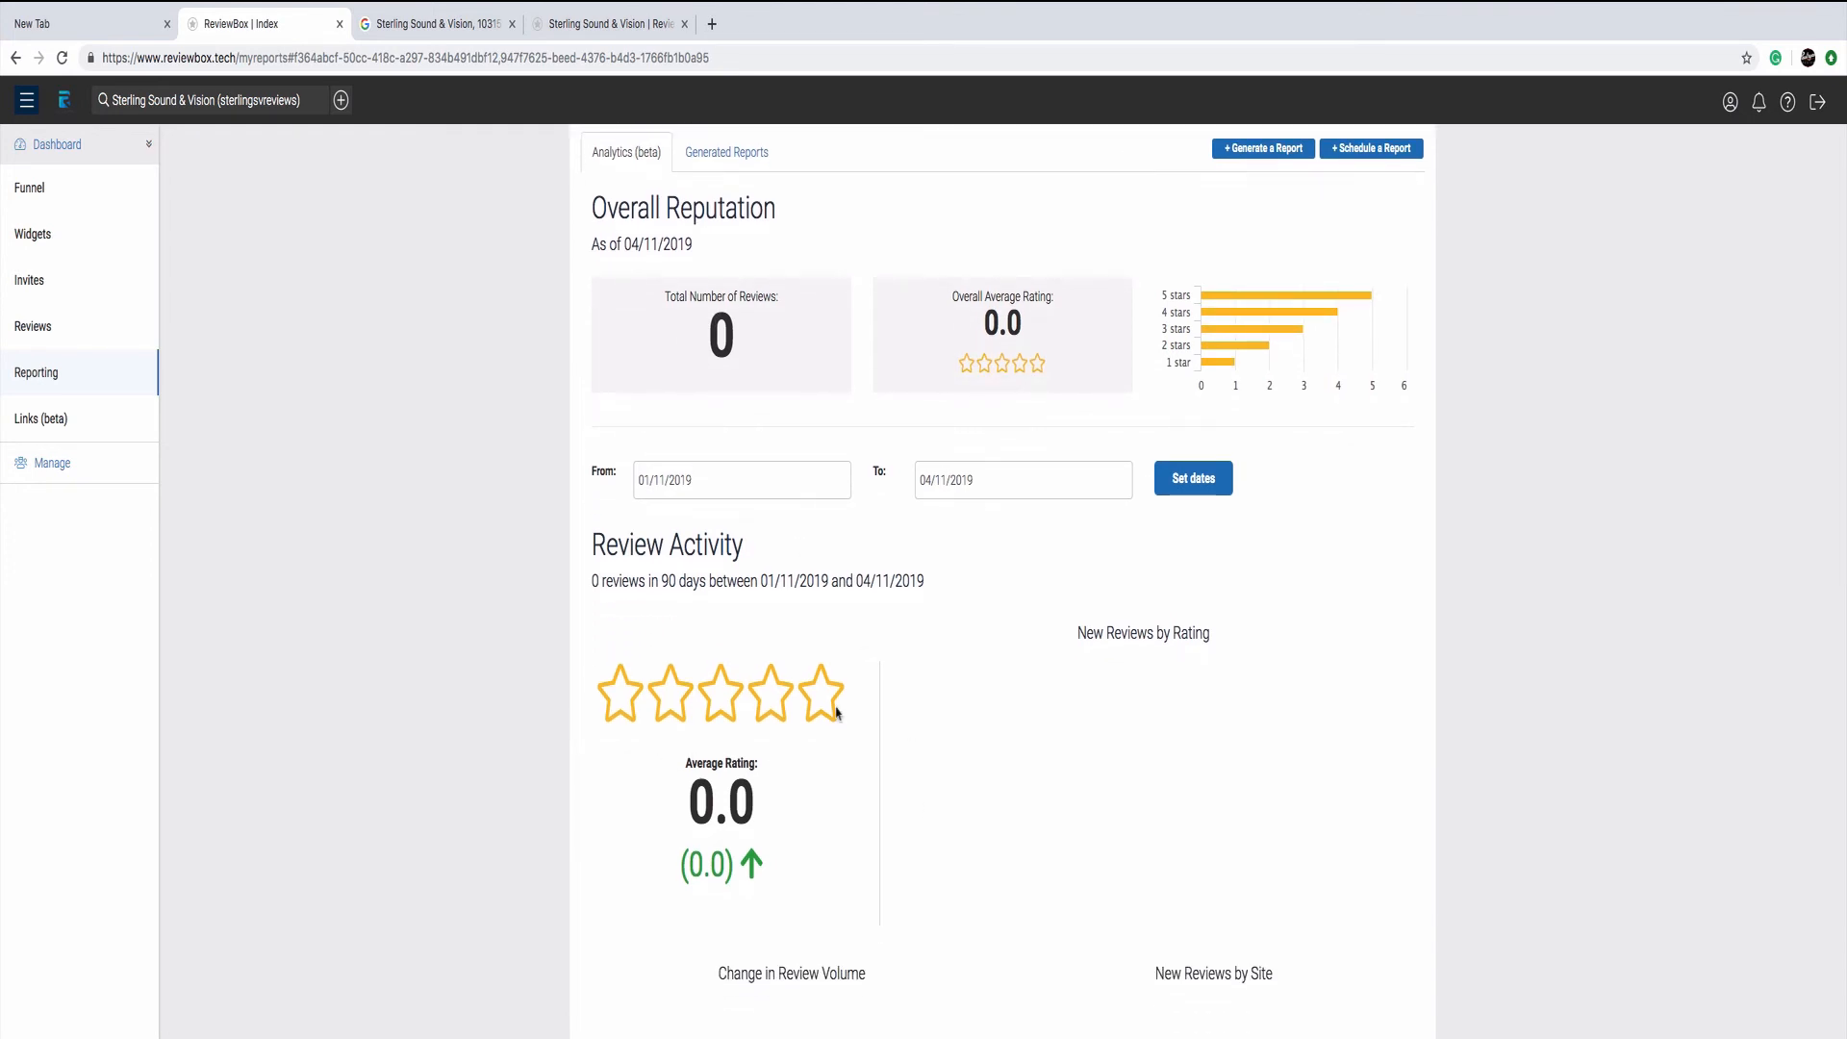
scroll(836, 713, down, 3)
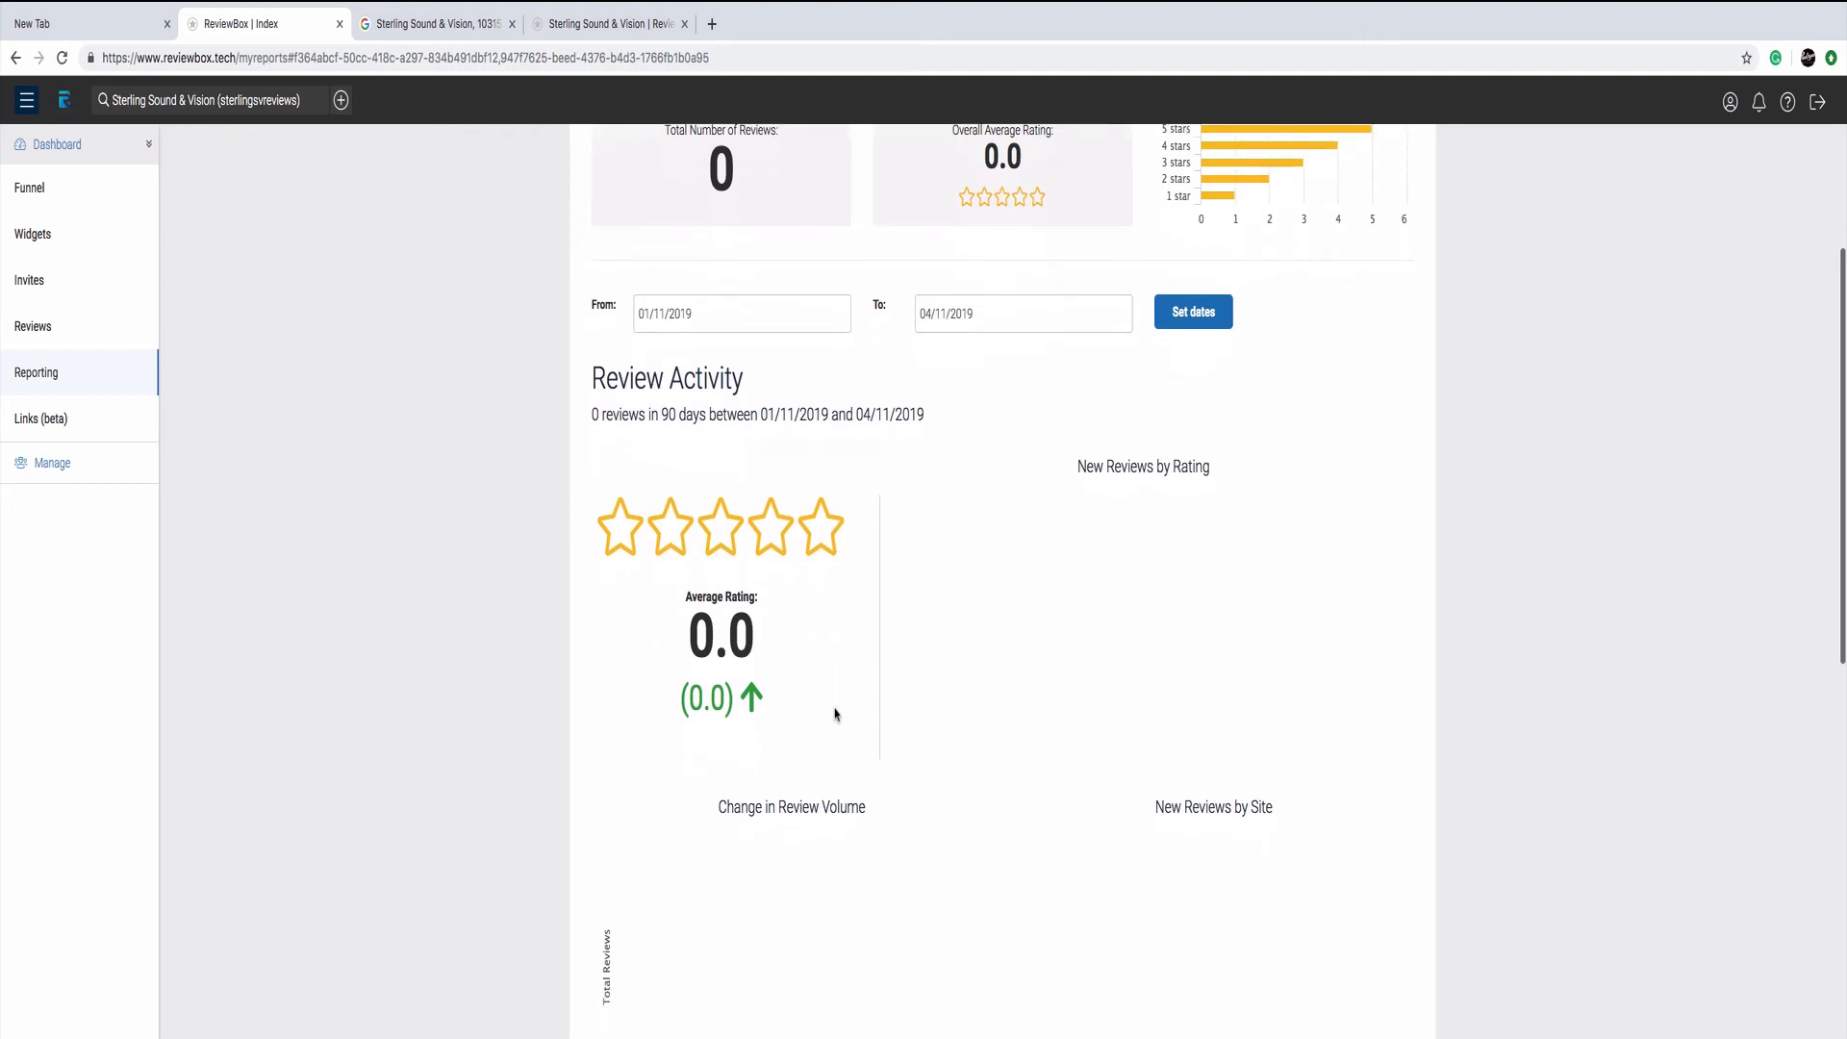
scroll(836, 713, down, 1)
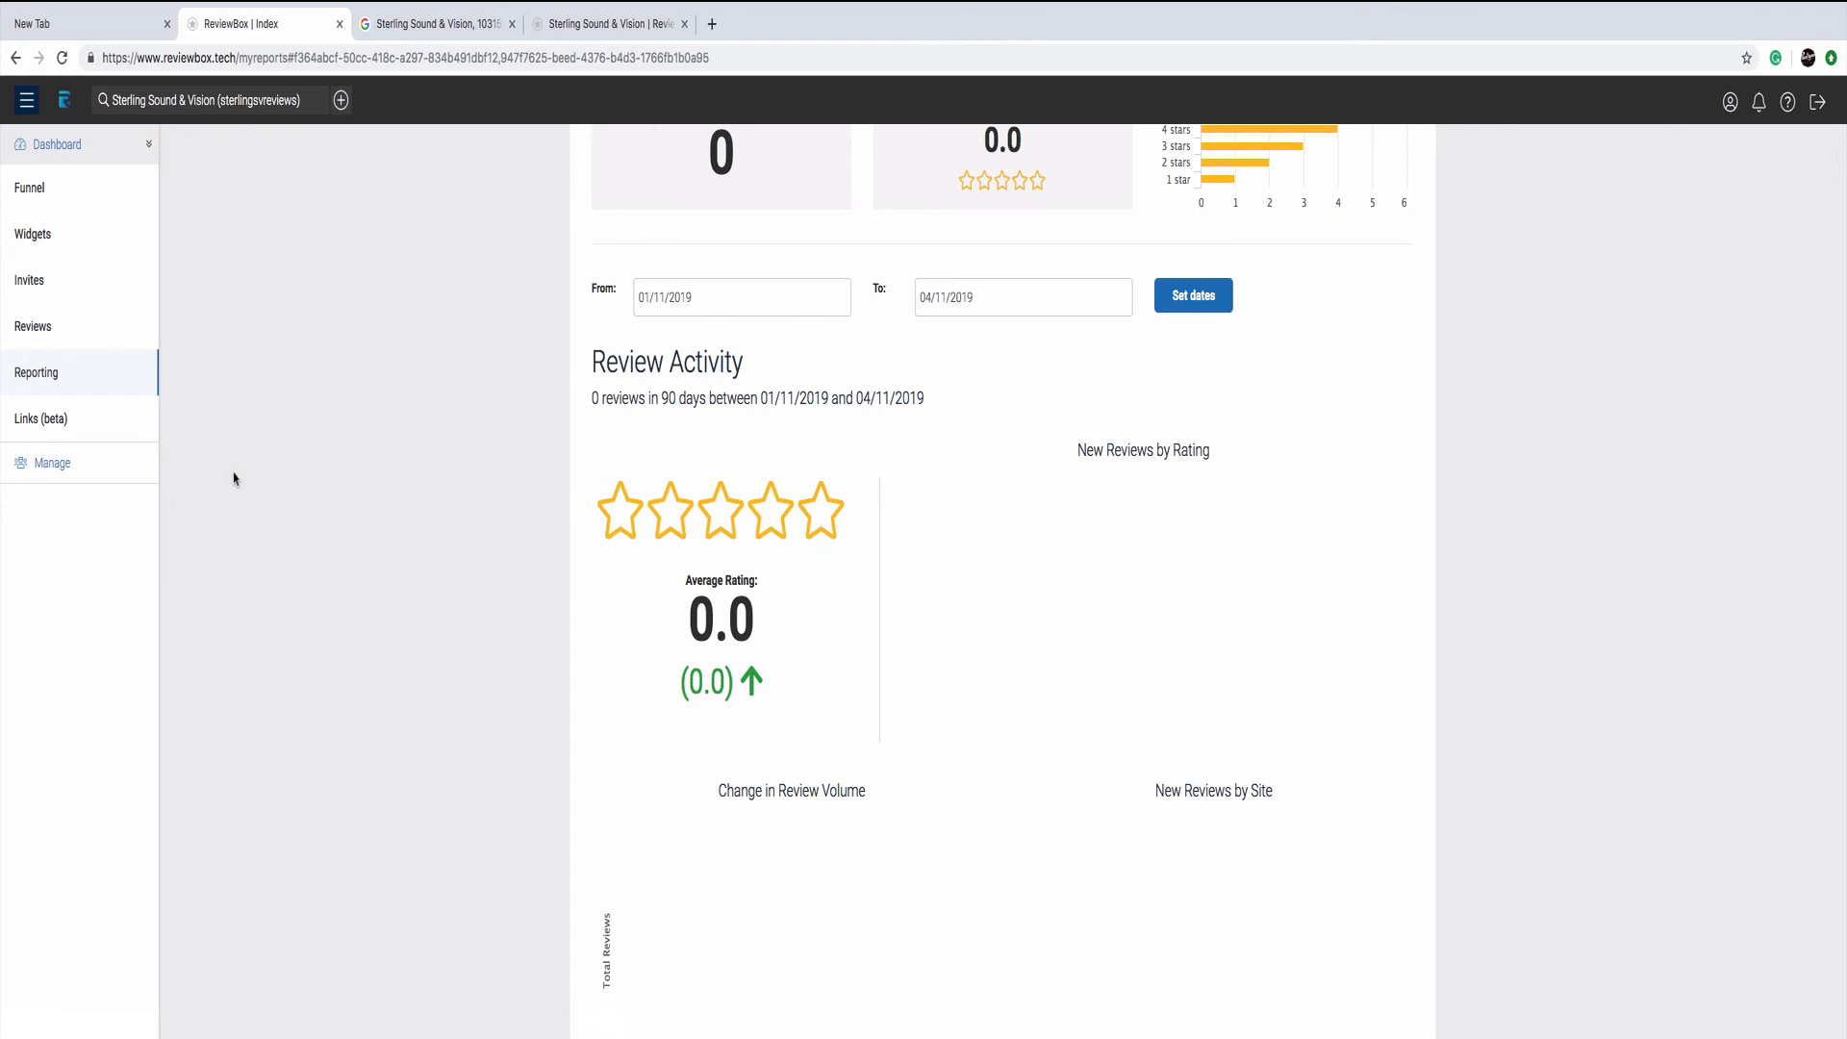
scroll(233, 478, up, 5)
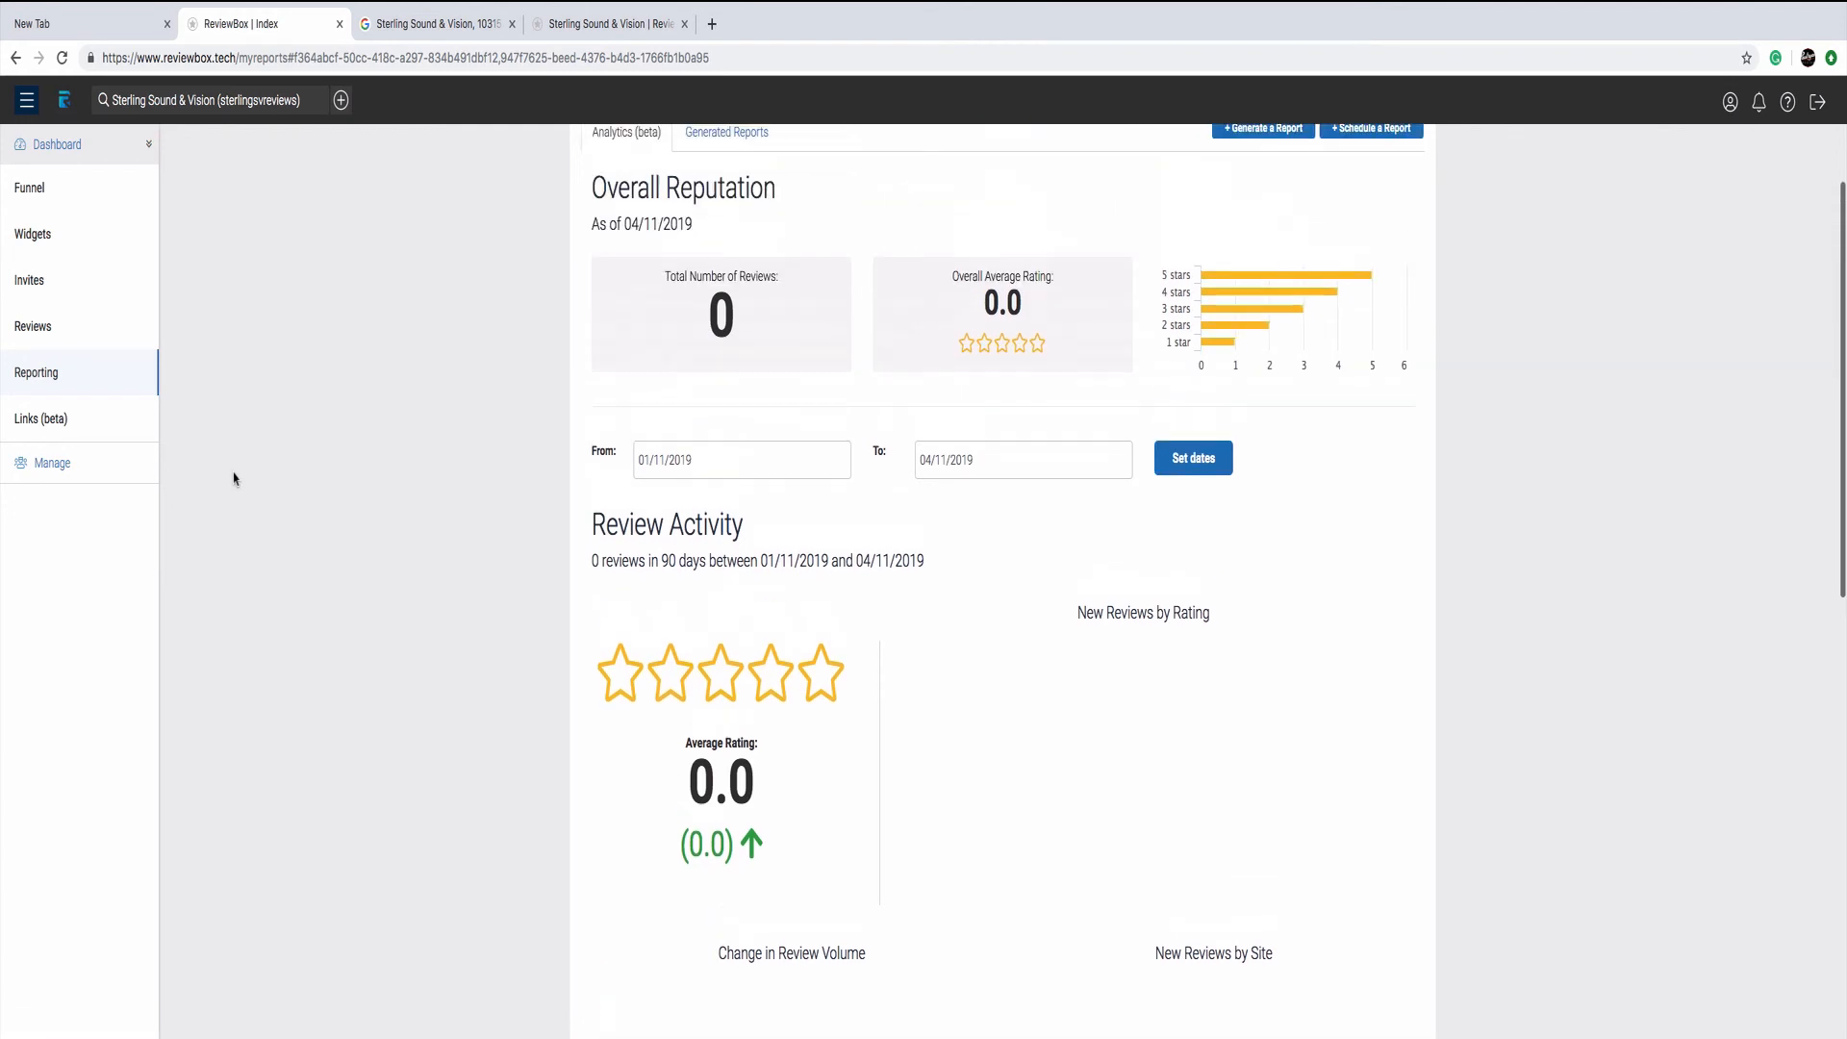